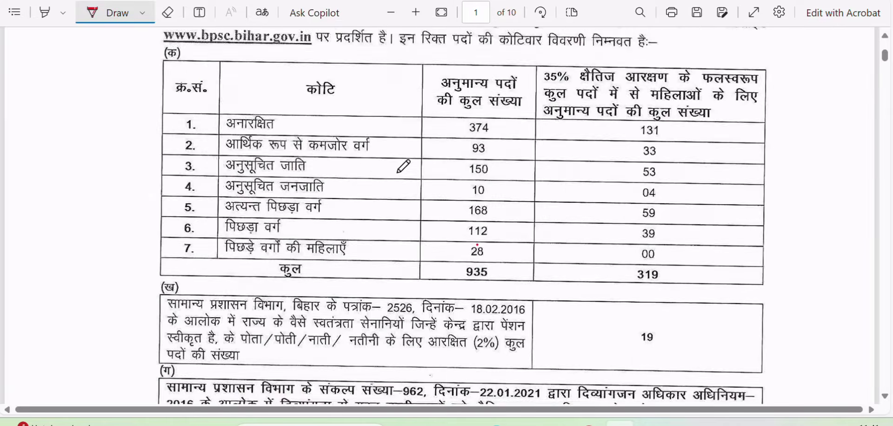
# Circle the total 935 and the last date 26.09.2025 in red ink on the advertisement PDF.
pyautogui.moveTo(439, 201)
pyautogui.mouseDown()
pyautogui.moveTo(491, 223)
pyautogui.moveTo(484, 182)
pyautogui.moveTo(452, 205)
pyautogui.mouseUp()
pyautogui.scroll(-6, 579, 231)
pyautogui.scroll(-20, 579, 231)
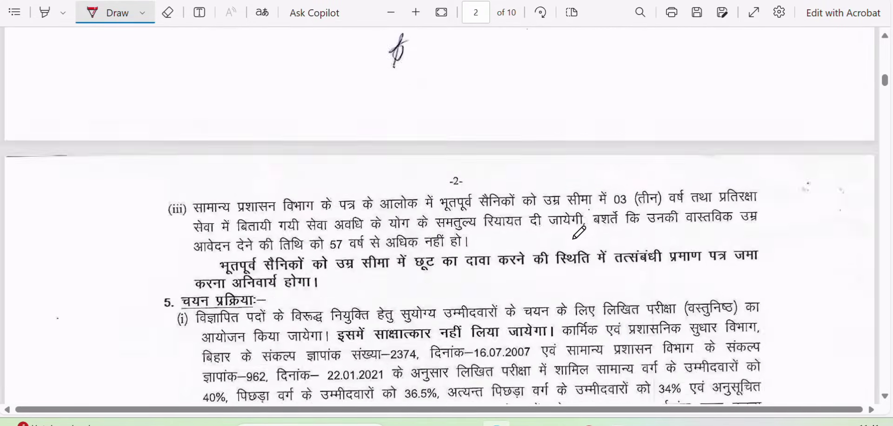
pyautogui.scroll(-20, 580, 228)
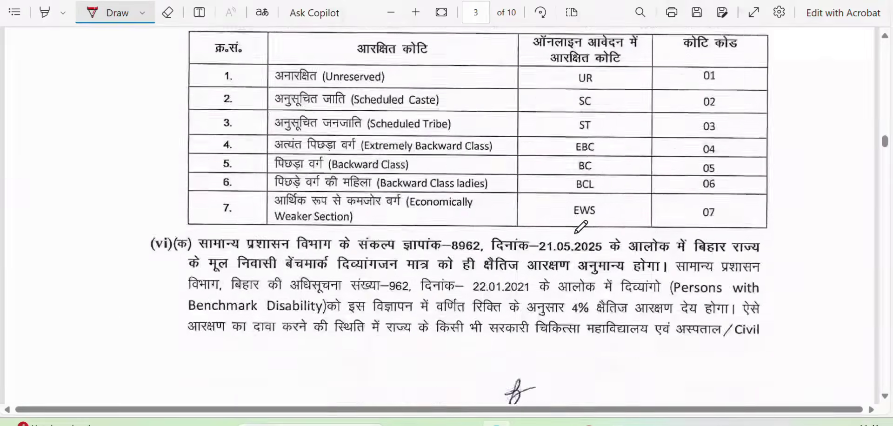
pyautogui.scroll(-15, 584, 226)
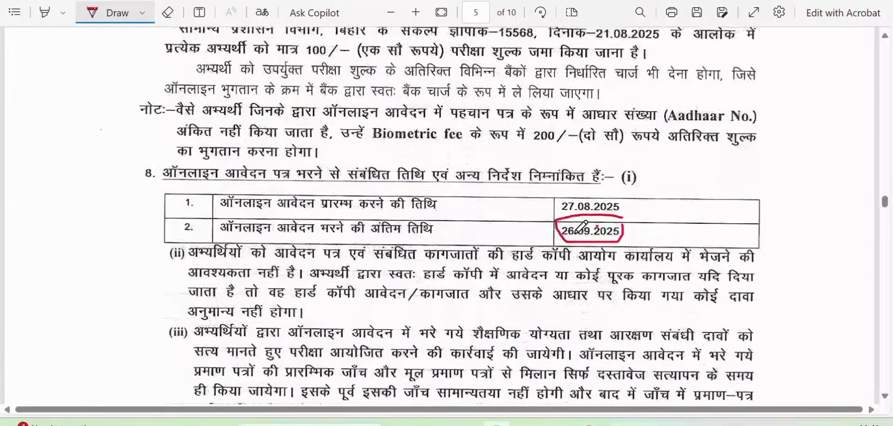
pyautogui.scroll(5, 584, 227)
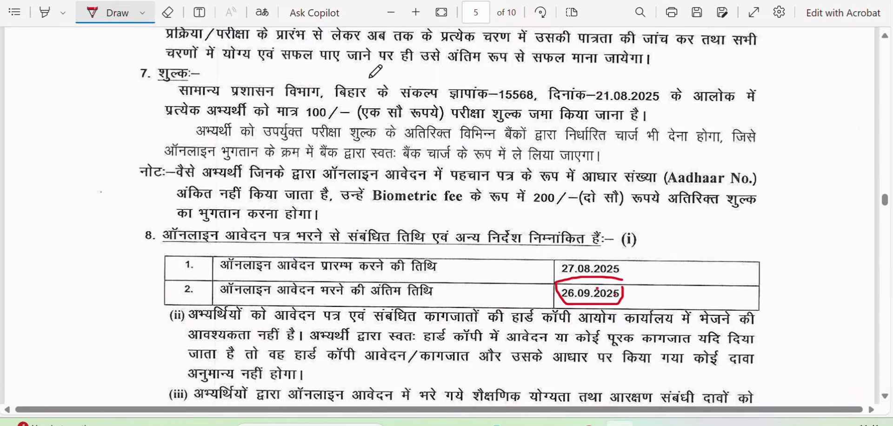
pyautogui.scroll(-3, 376, 163)
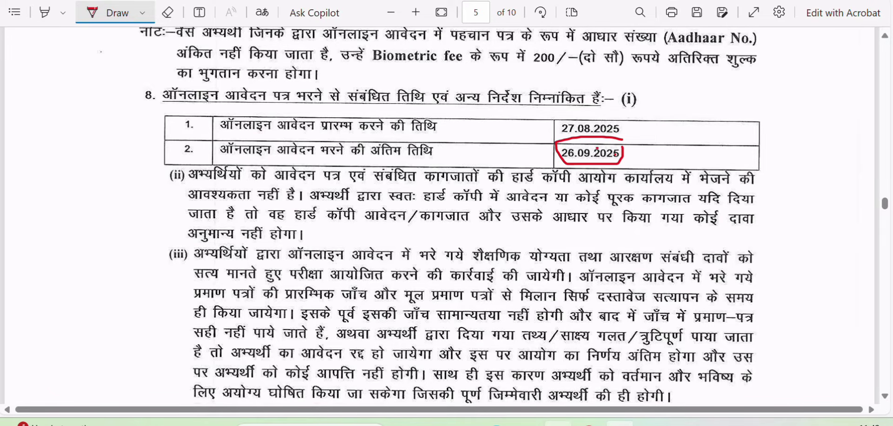
# Switch to the BPSC portal login page and start a New Registration (One Time Registration).
pyautogui.click(589, 421)
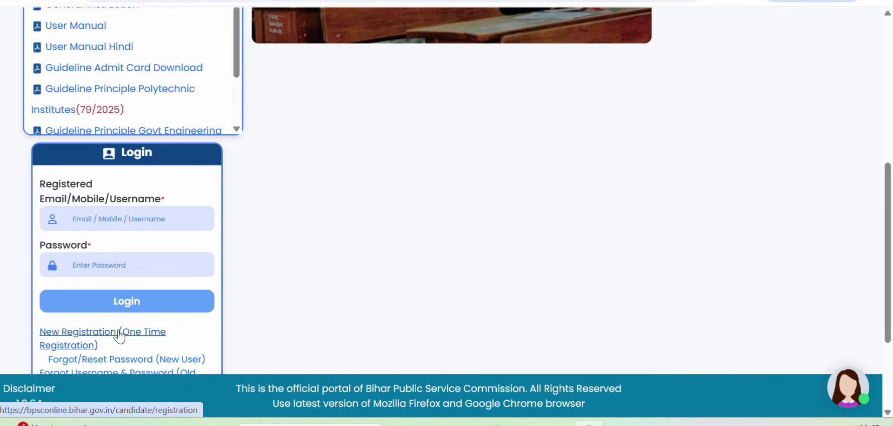
pyautogui.click(69, 337)
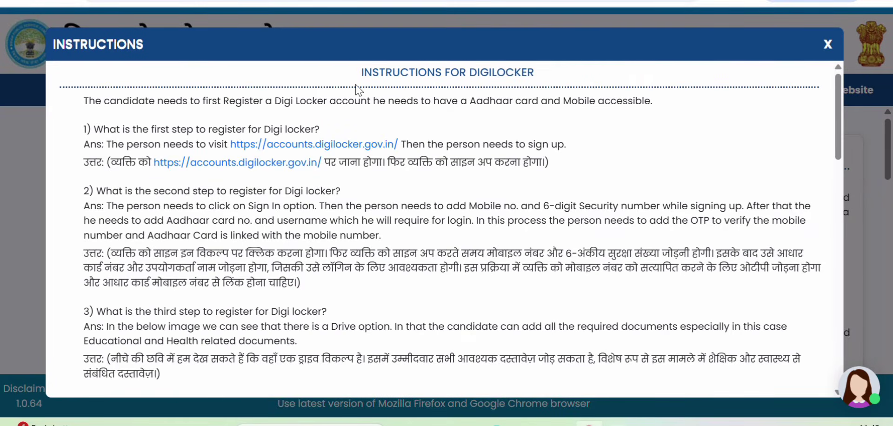
# Scroll through the DigiLocker instructions pop-up and dismiss it.
pyautogui.scroll(-15, 369, 130)
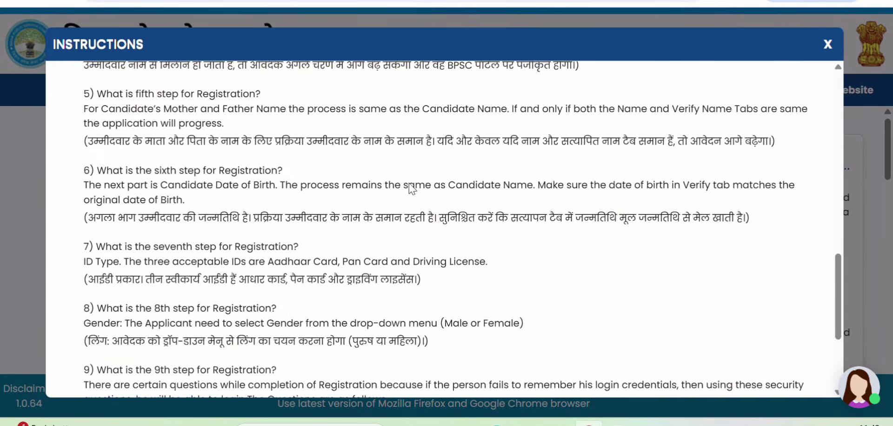
pyautogui.click(439, 374)
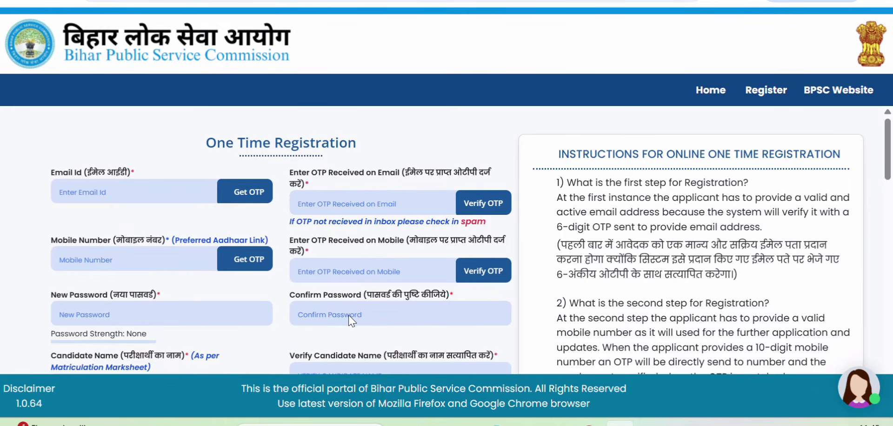
# Review the date-of-birth calendars and Gender list on the registration form, leaving them unfilled.
pyautogui.scroll(-3, 348, 314)
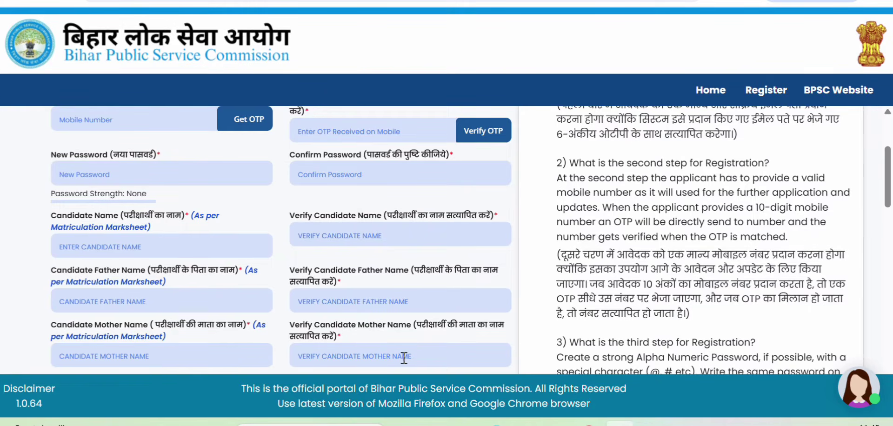
pyautogui.scroll(-3, 410, 356)
pyautogui.scroll(-3, 357, 311)
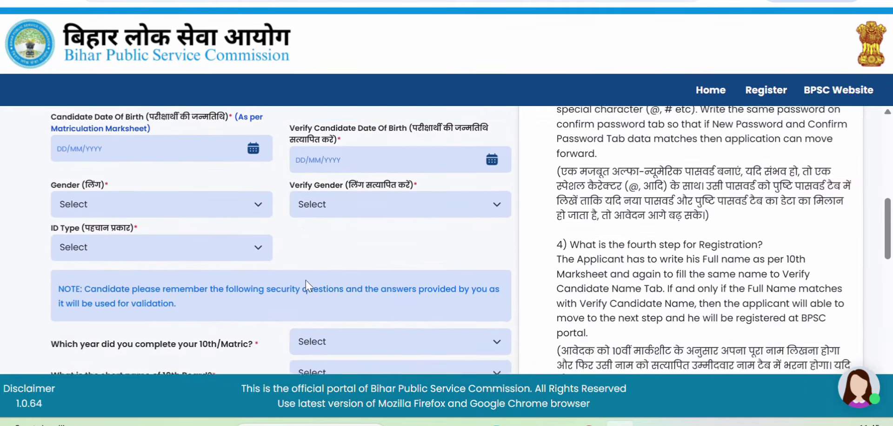
pyautogui.scroll(1, 151, 203)
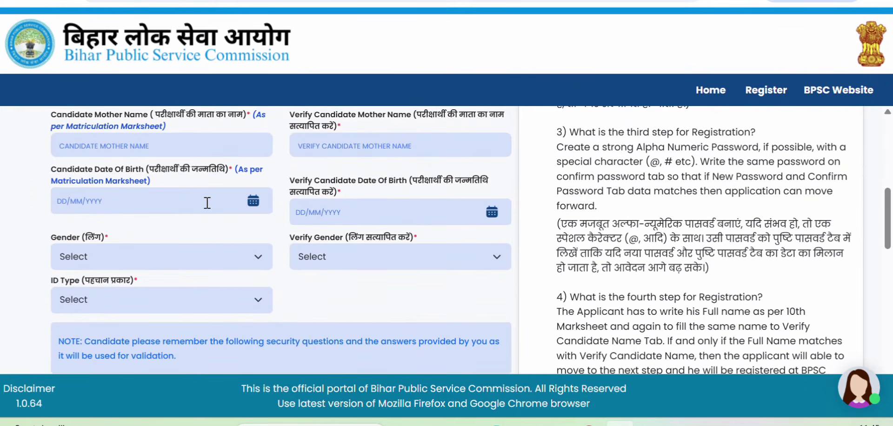
pyautogui.click(242, 205)
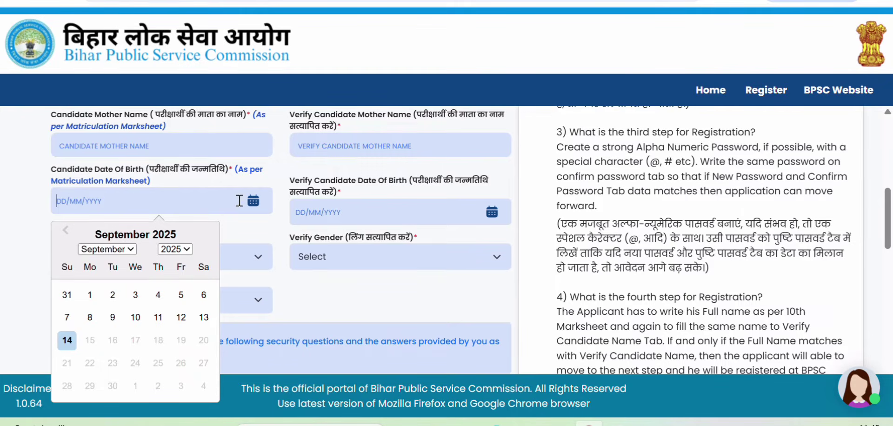
pyautogui.click(340, 212)
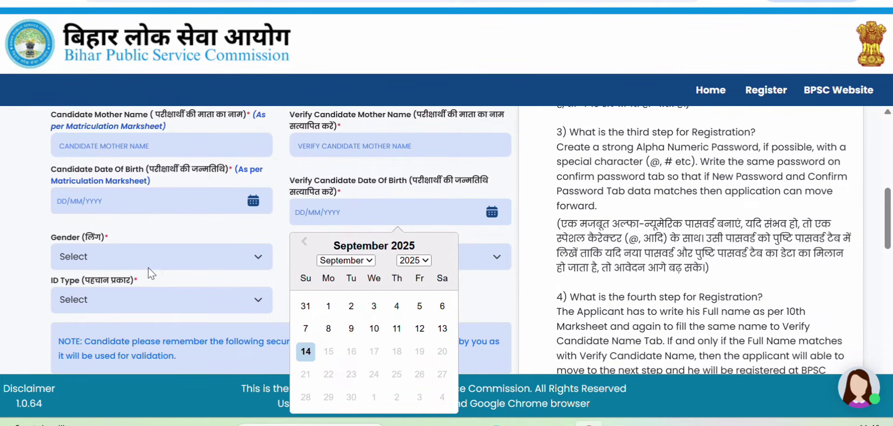
pyautogui.click(262, 263)
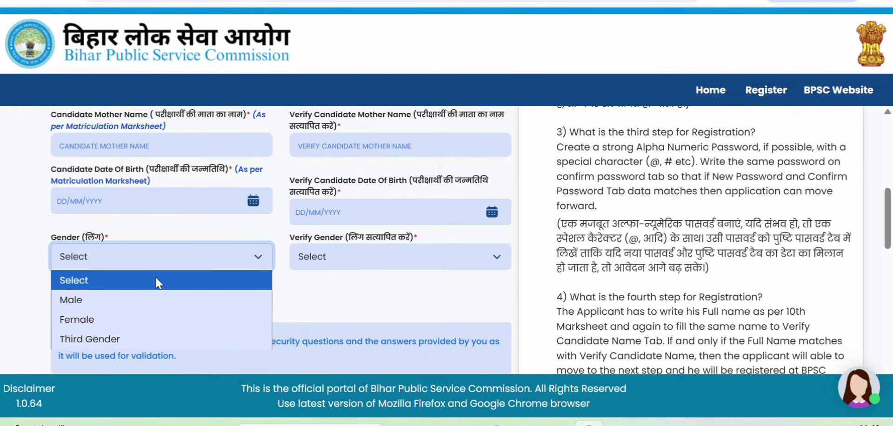
pyautogui.click(162, 237)
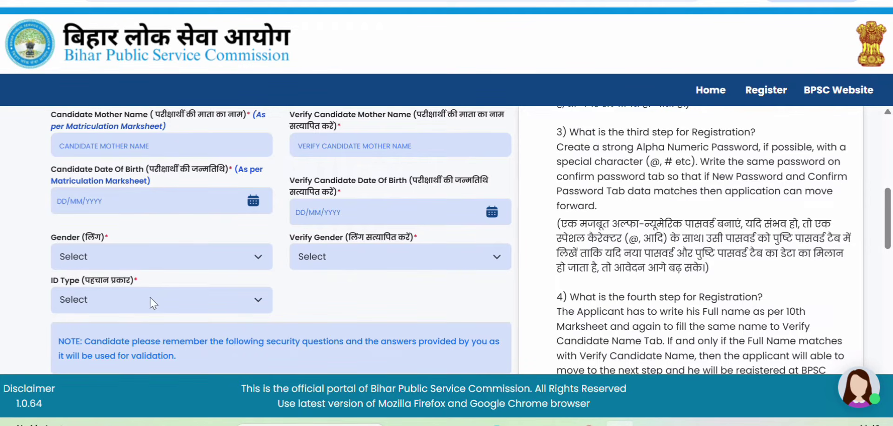
# Set the ID Type to Aadhaar Card.
pyautogui.click(259, 299)
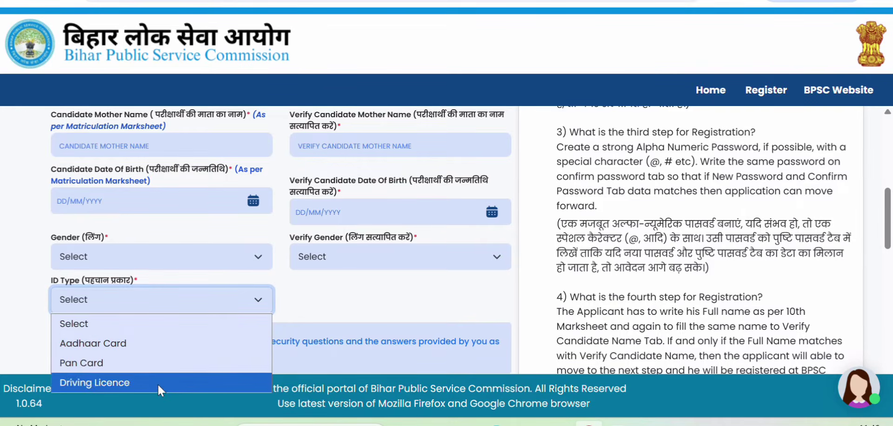
pyautogui.click(190, 344)
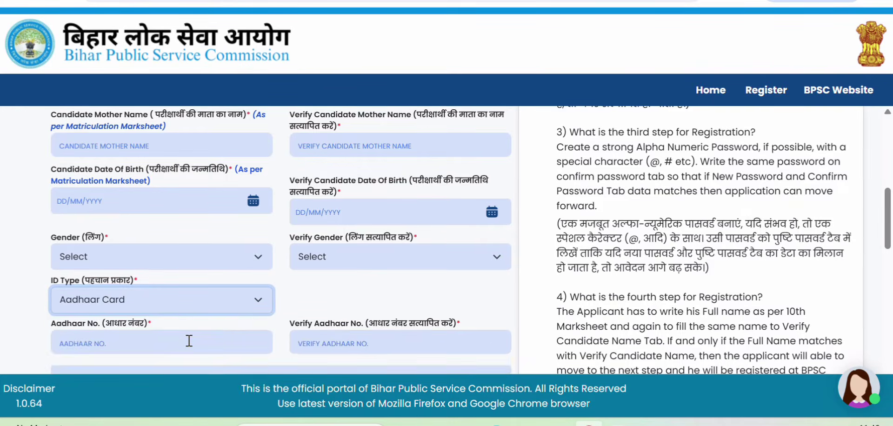
pyautogui.click(189, 305)
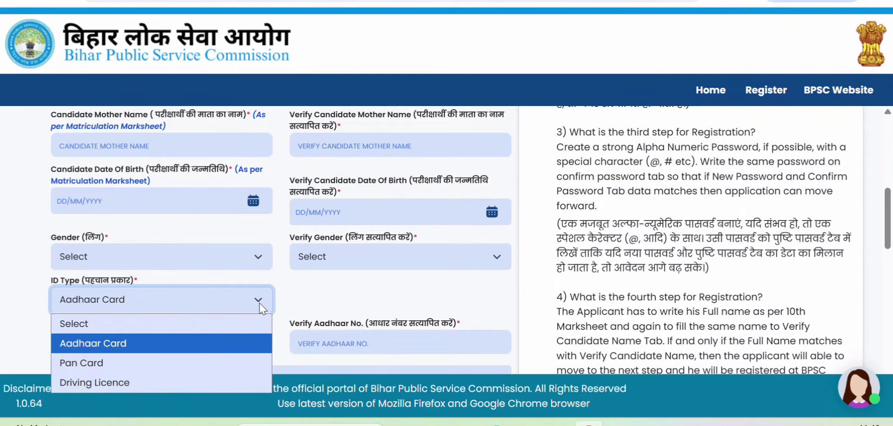
pyautogui.click(214, 341)
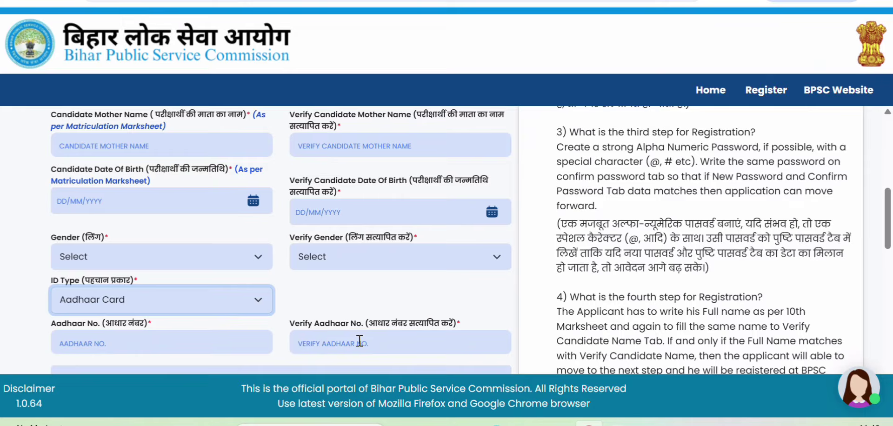
# Look through the 10th Board and 12th completion year lists without choosing any value.
pyautogui.scroll(-2, 358, 345)
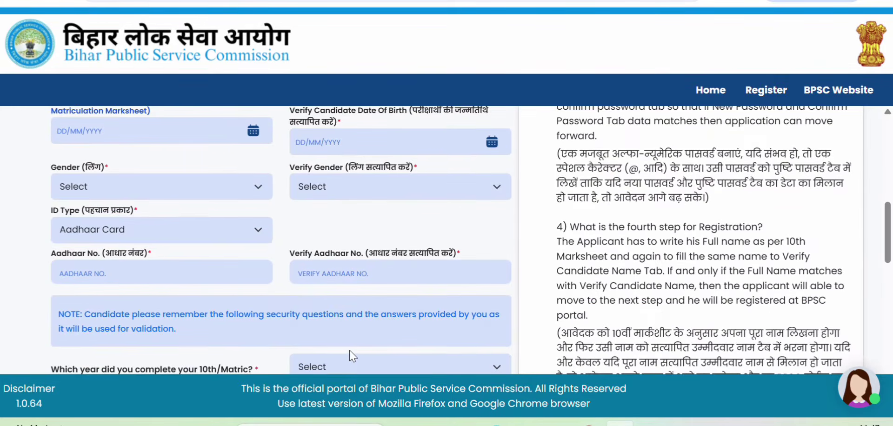
pyautogui.scroll(-2, 350, 356)
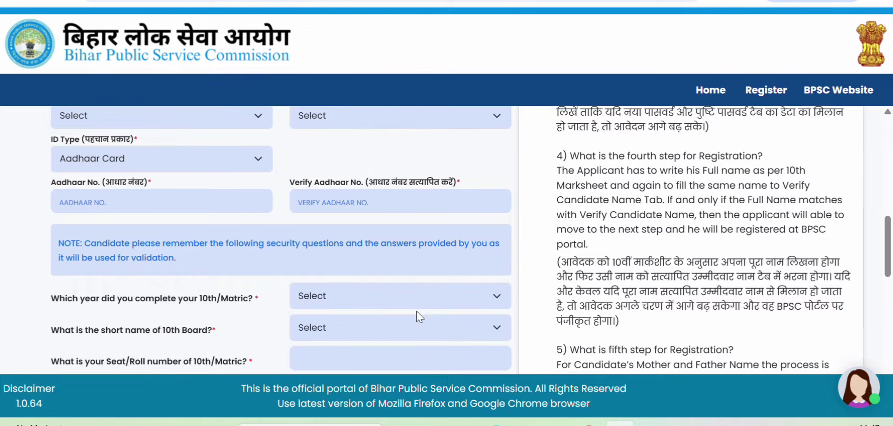
pyautogui.scroll(-3, 386, 298)
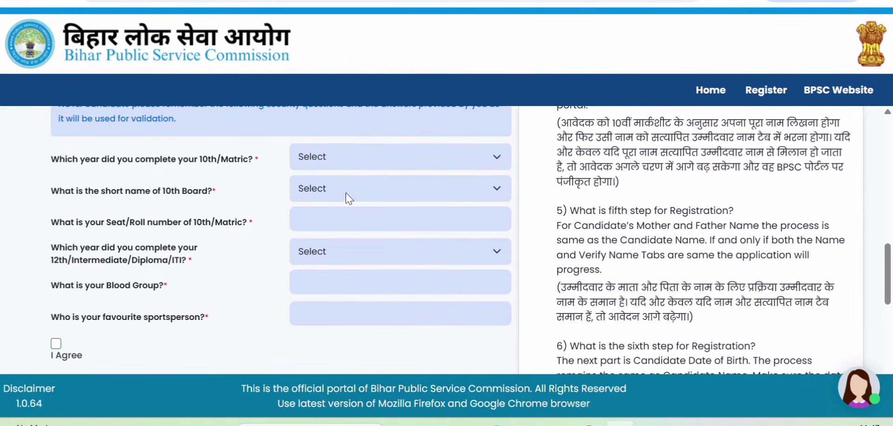
pyautogui.doubleClick(498, 189)
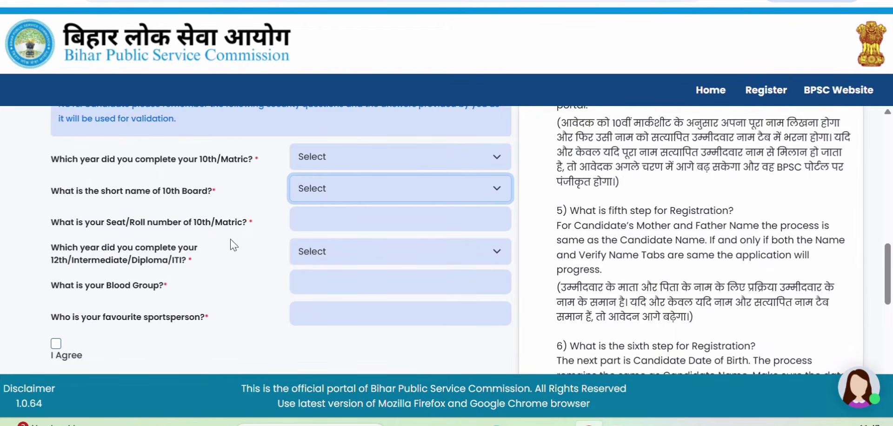
pyautogui.click(619, 424)
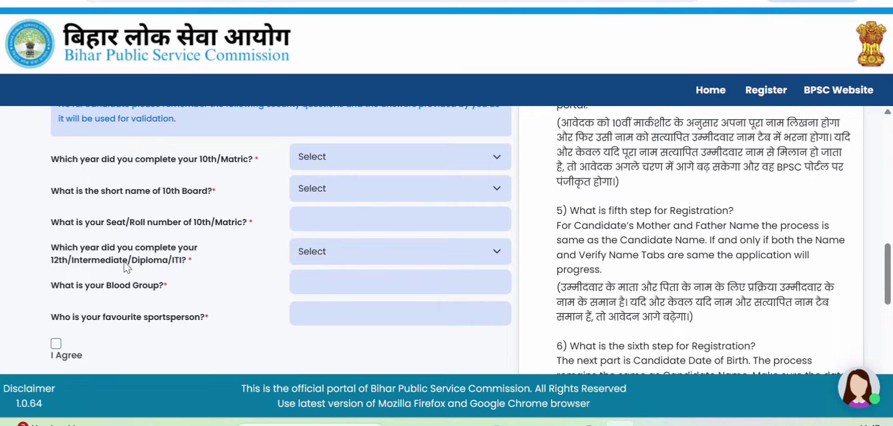
pyautogui.click(496, 253)
pyautogui.click(498, 257)
pyautogui.click(499, 257)
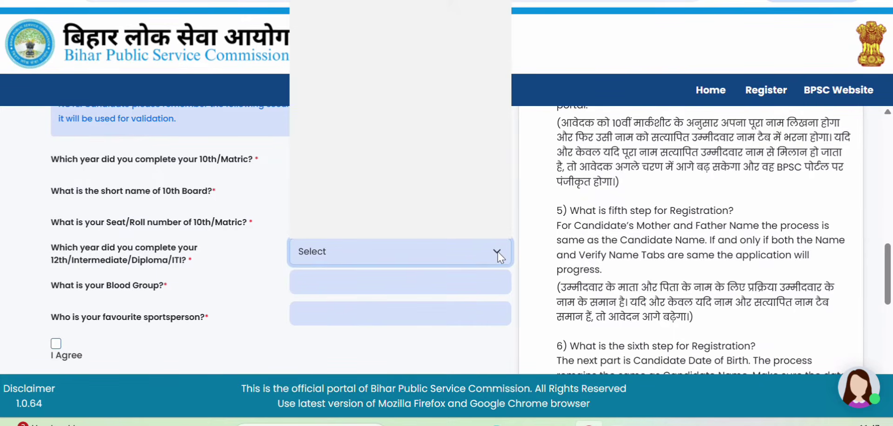
pyautogui.click(503, 254)
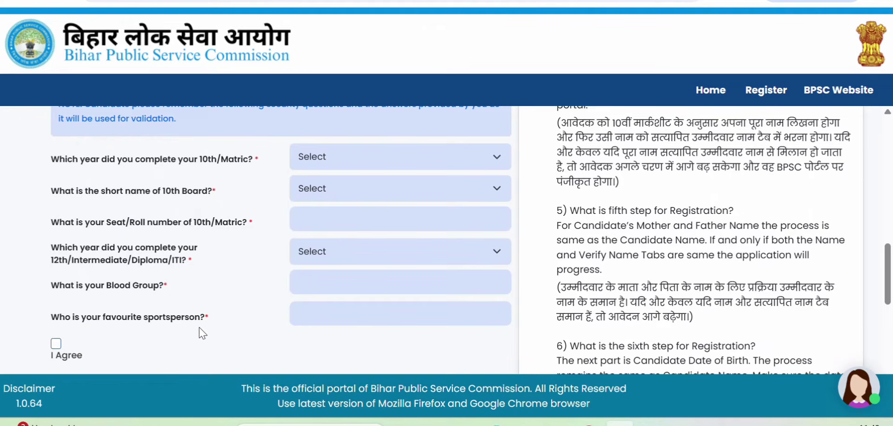
# Tick the I Agree declaration and return to the portal home page.
pyautogui.scroll(-3, 367, 313)
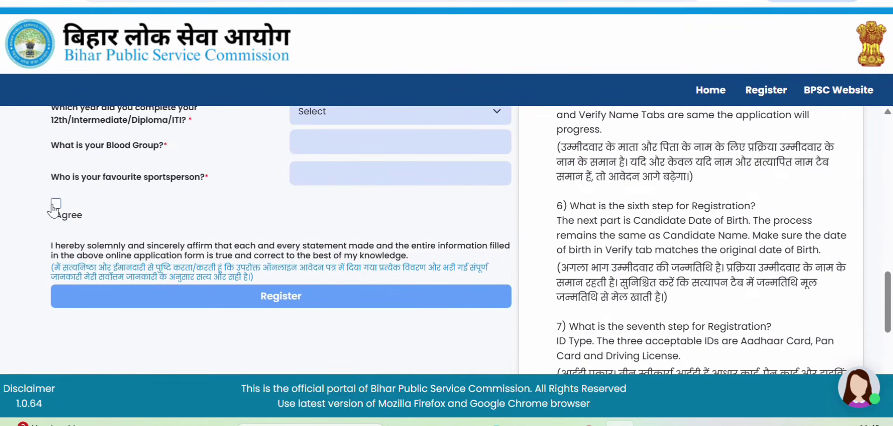
pyautogui.click(56, 204)
pyautogui.hotkey('ctrl', 'Tab')
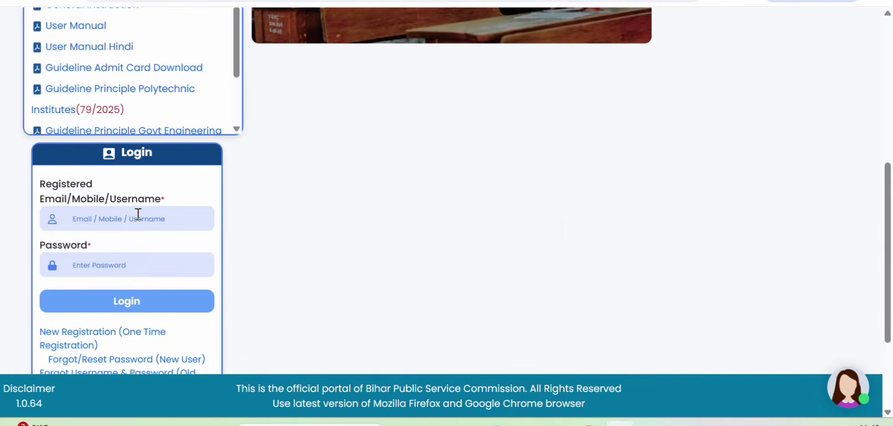
# Enter the login captcha code and submit it to continue logging in via DigiLocker.
pyautogui.click(110, 217)
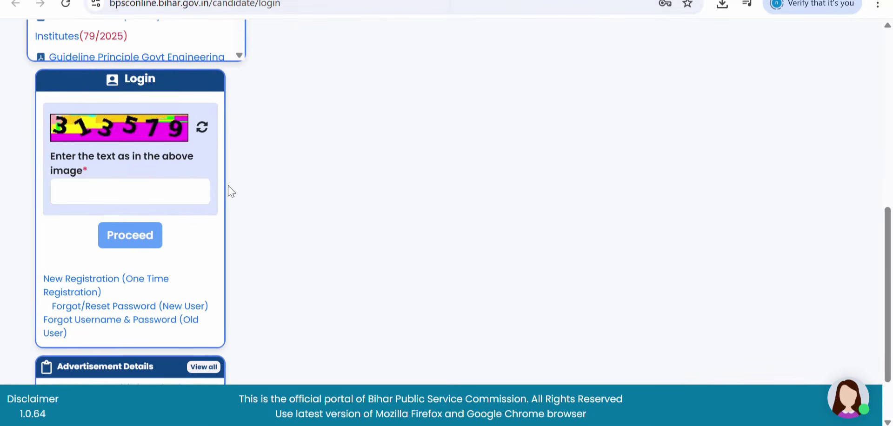
pyautogui.click(92, 192)
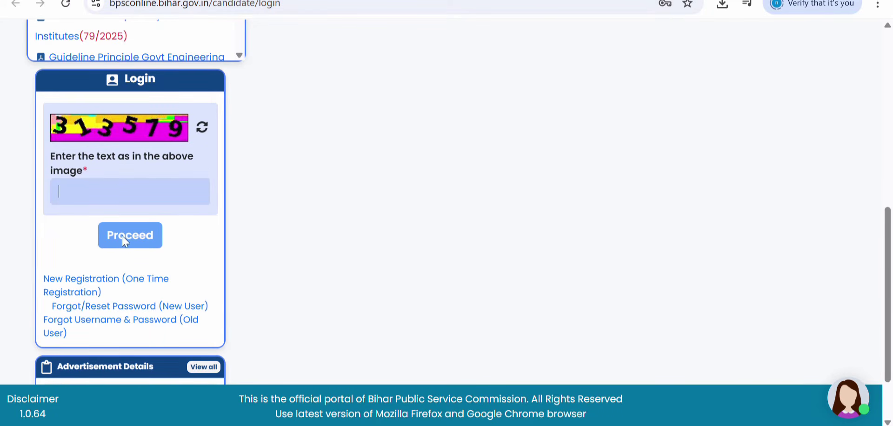
pyautogui.write('313579')
pyautogui.press('Return')
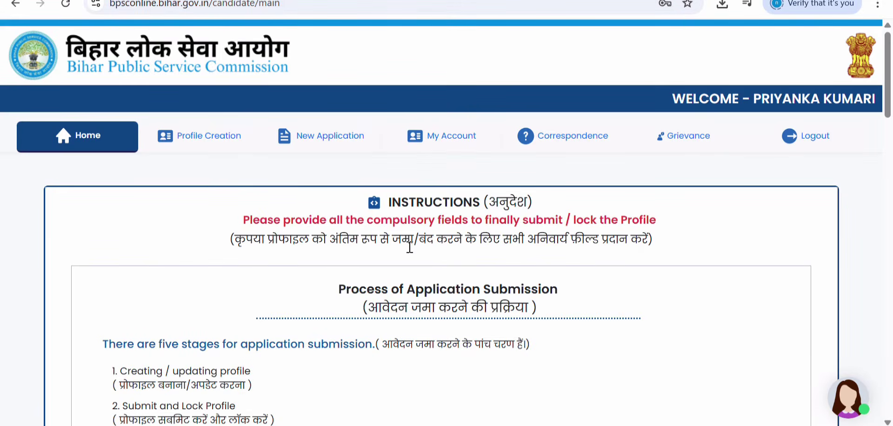
# Read through the dashboard application instructions and open the Profile Creation form.
pyautogui.scroll(-3, 414, 272)
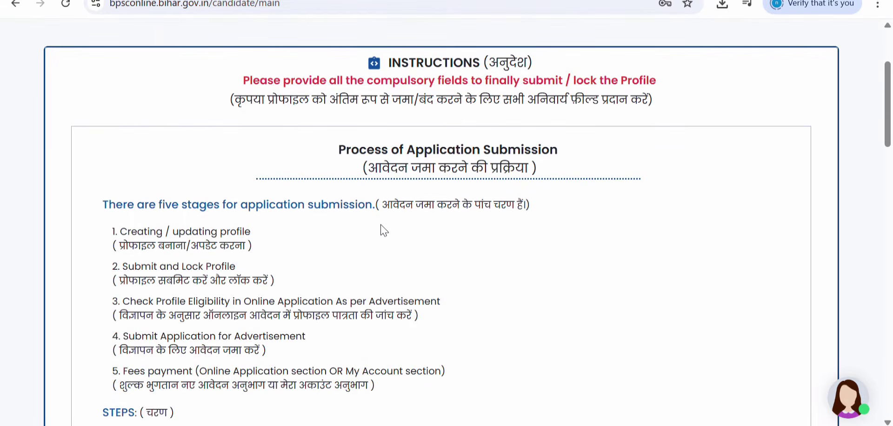
pyautogui.scroll(-20, 305, 264)
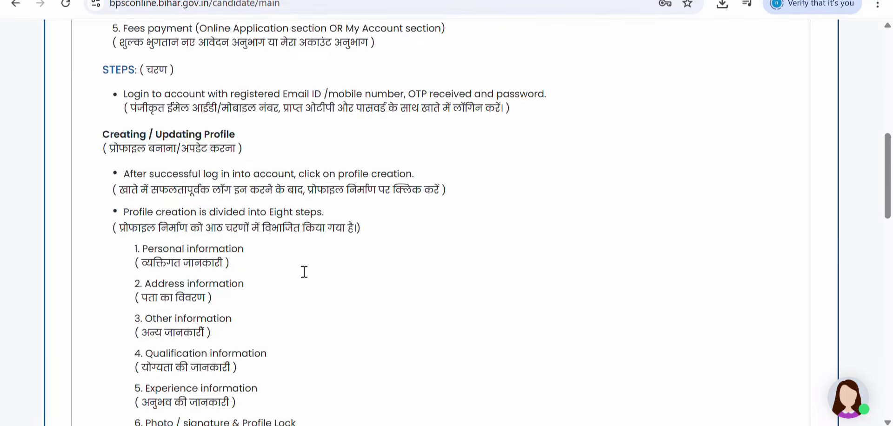
pyautogui.scroll(20, 304, 268)
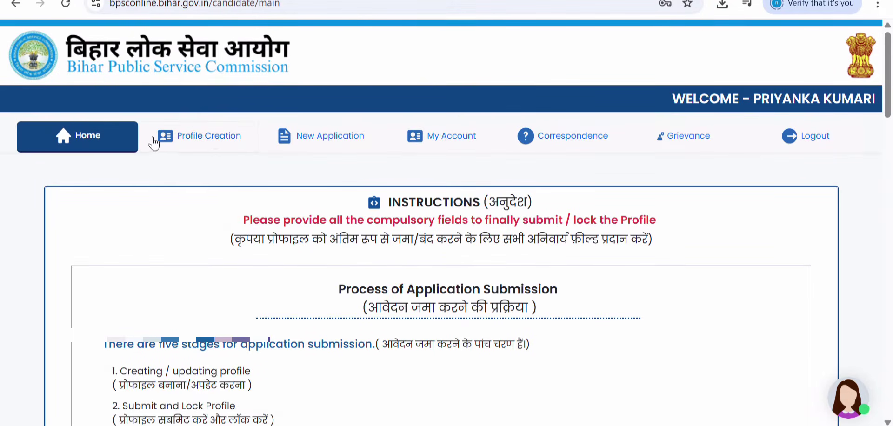
pyautogui.click(214, 140)
# Review the Gender and Marital Status options, leaving the personal details unchanged.
pyautogui.scroll(-5, 215, 140)
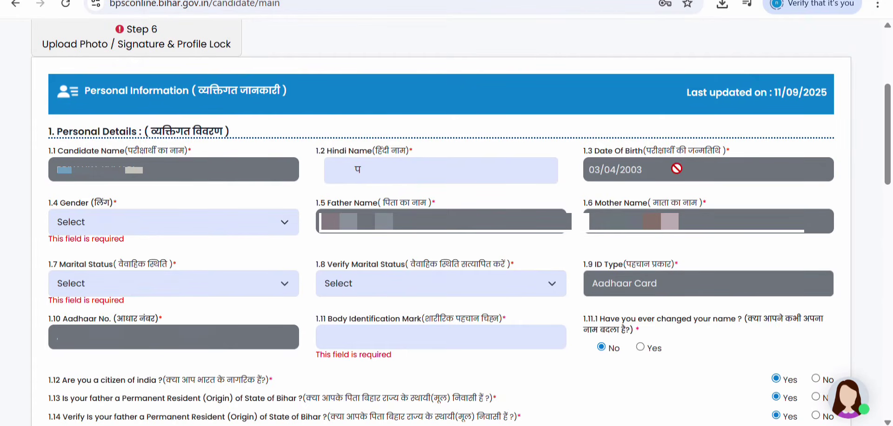
pyautogui.click(287, 228)
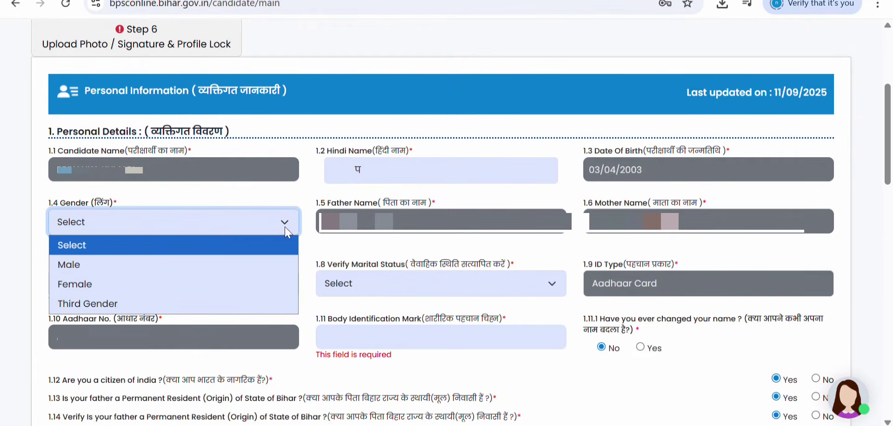
pyautogui.click(281, 220)
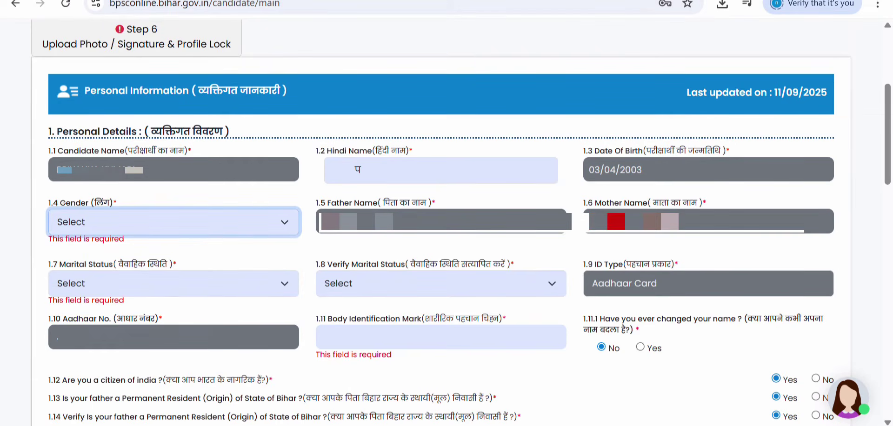
pyautogui.click(285, 288)
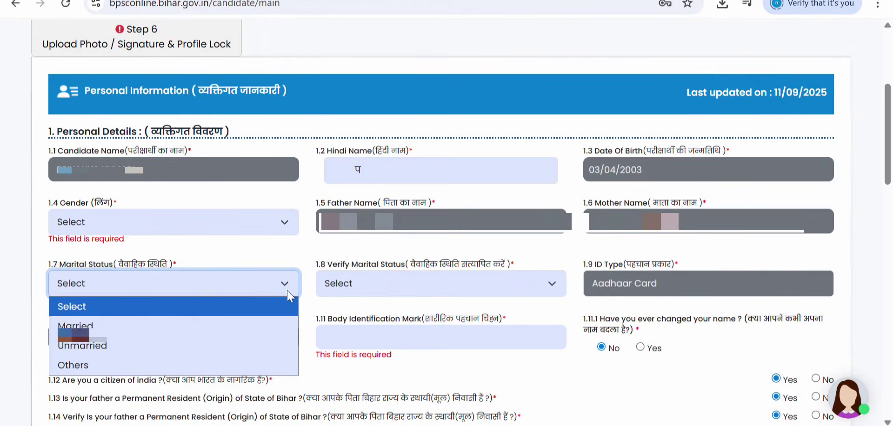
pyautogui.click(288, 292)
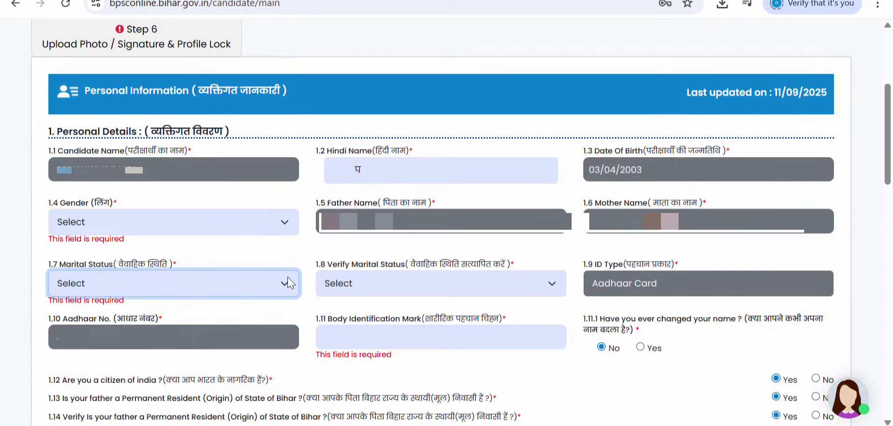
pyautogui.click(545, 292)
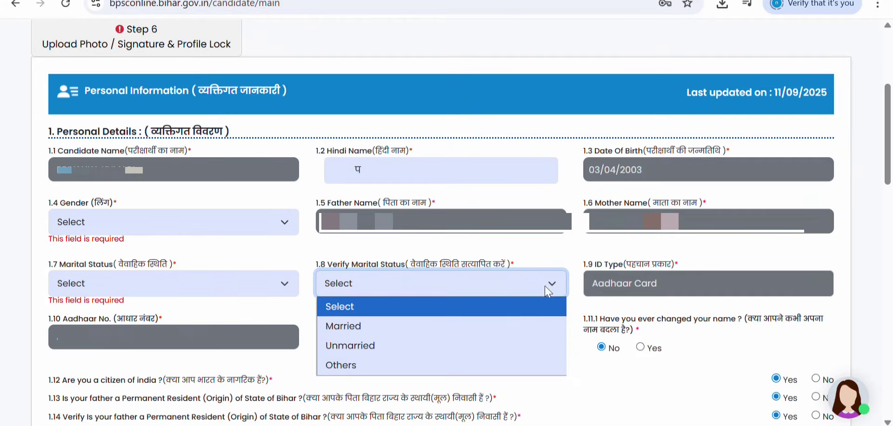
pyautogui.click(550, 281)
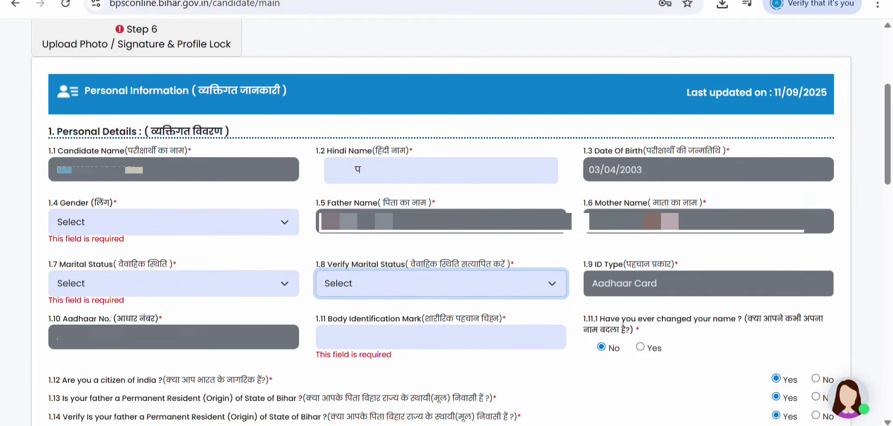
pyautogui.click(331, 64)
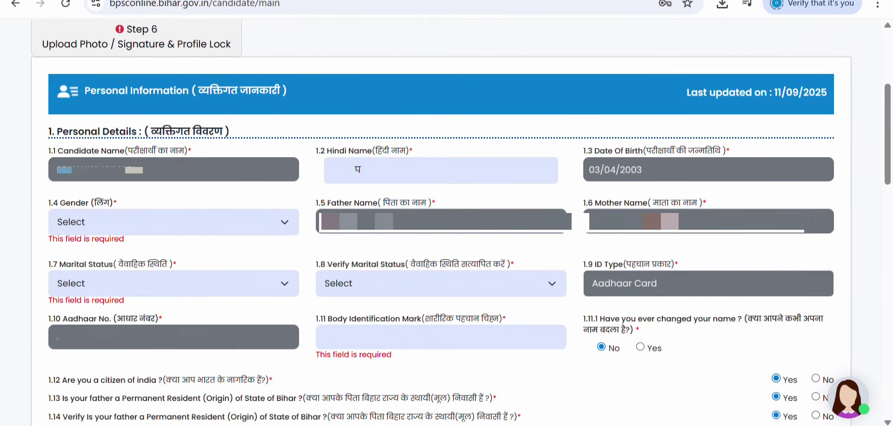
# Keep name-change at No and father's Bihar residency and its verification at Yes.
pyautogui.click(640, 346)
pyautogui.click(602, 347)
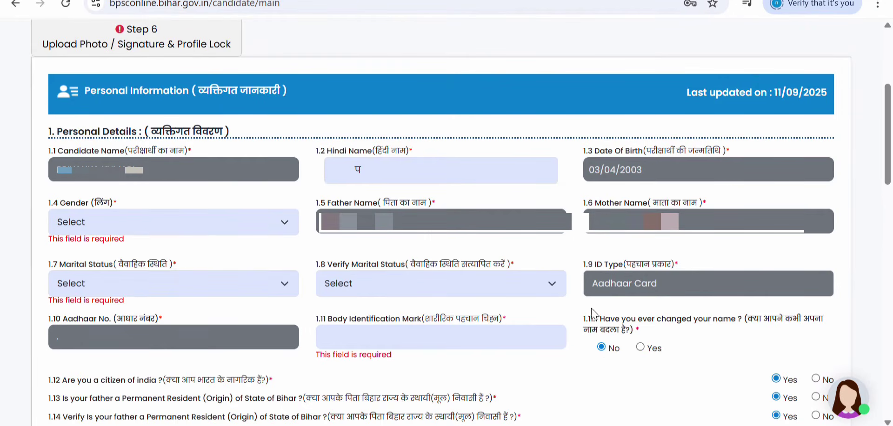
pyautogui.scroll(-2, 166, 321)
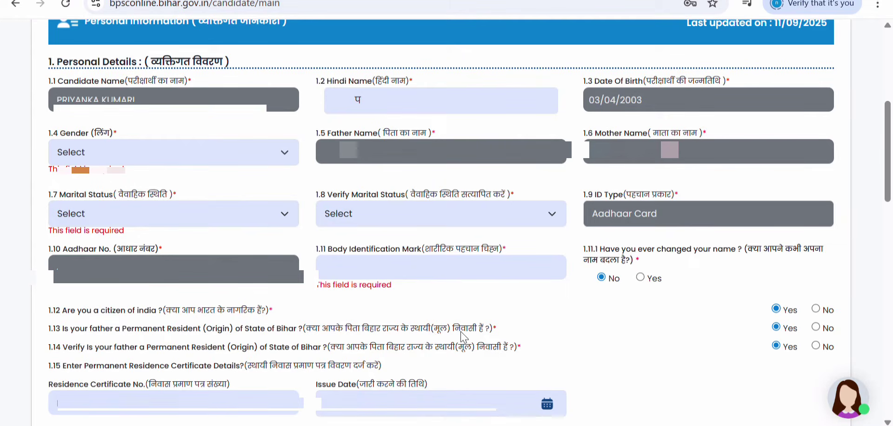
pyautogui.click(817, 328)
pyautogui.click(776, 327)
pyautogui.click(816, 345)
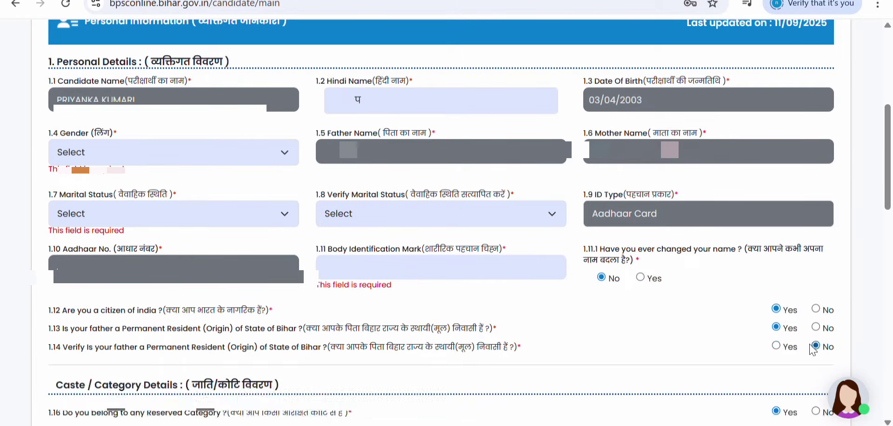
pyautogui.click(776, 345)
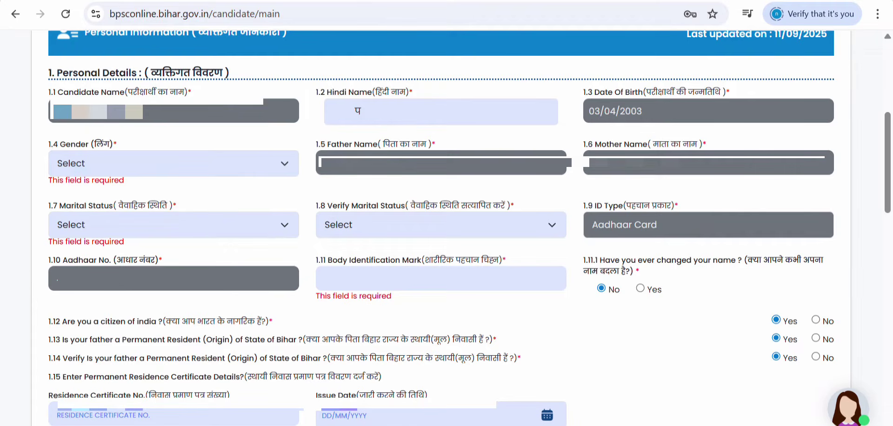
# Set category BC (verified BC), caste Kurmi, certificate issuer CO/RO, freedom-fighter descendant No.
pyautogui.scroll(-6, 393, 158)
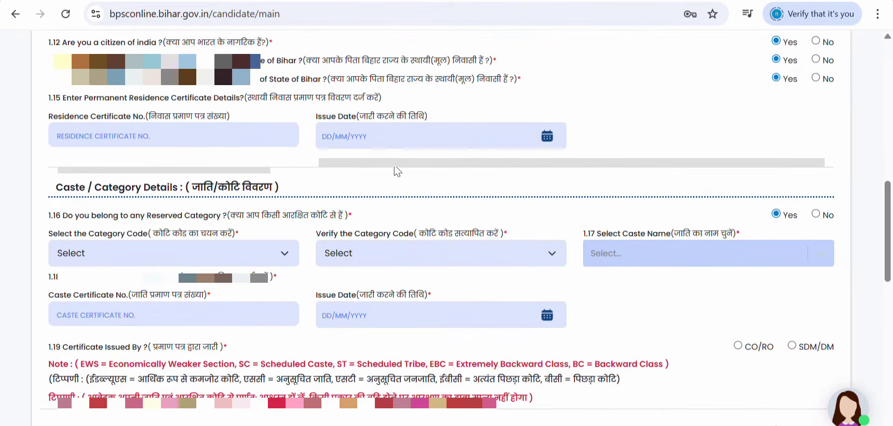
pyautogui.click(286, 254)
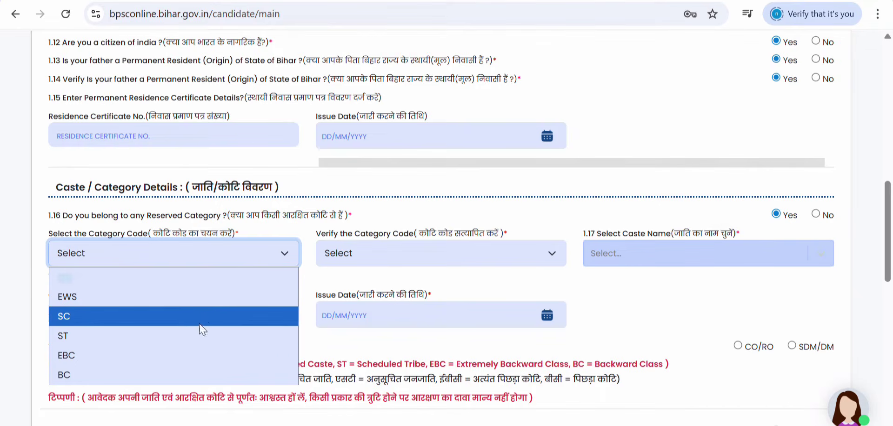
pyautogui.click(194, 372)
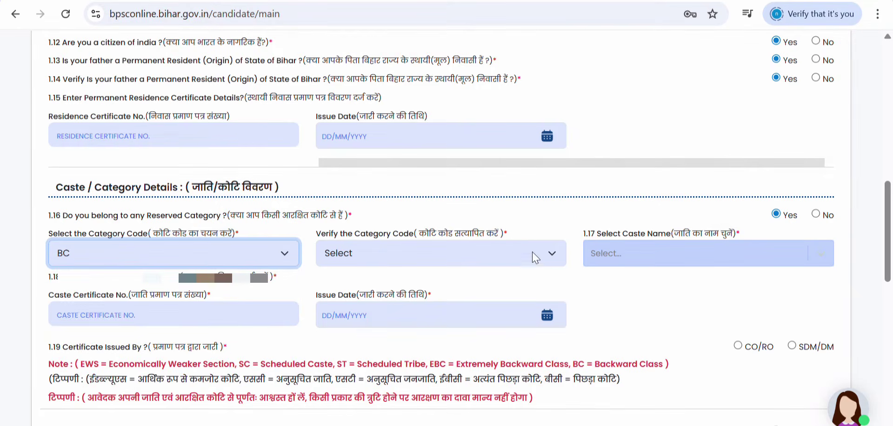
pyautogui.click(554, 253)
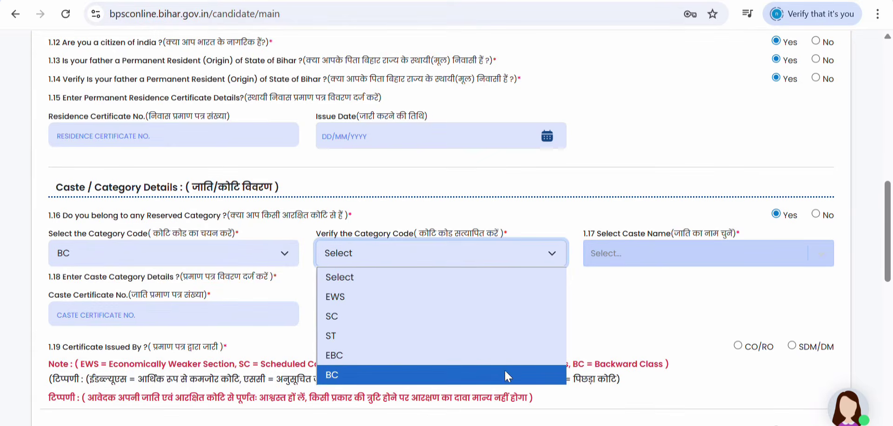
pyautogui.click(505, 374)
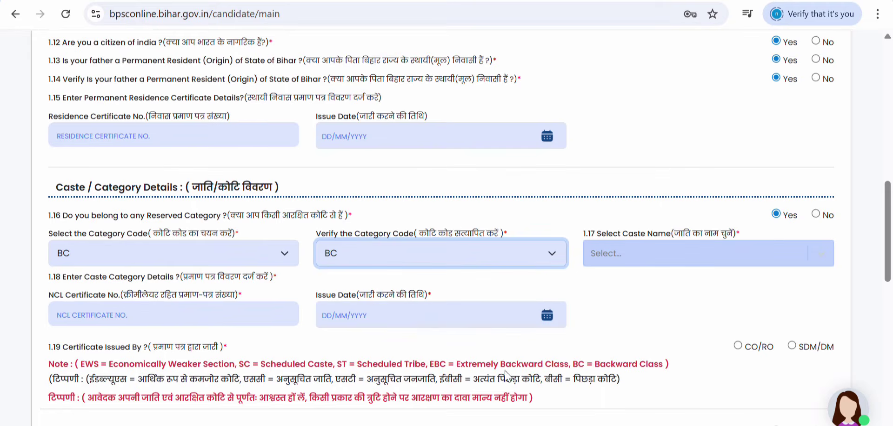
pyautogui.click(612, 249)
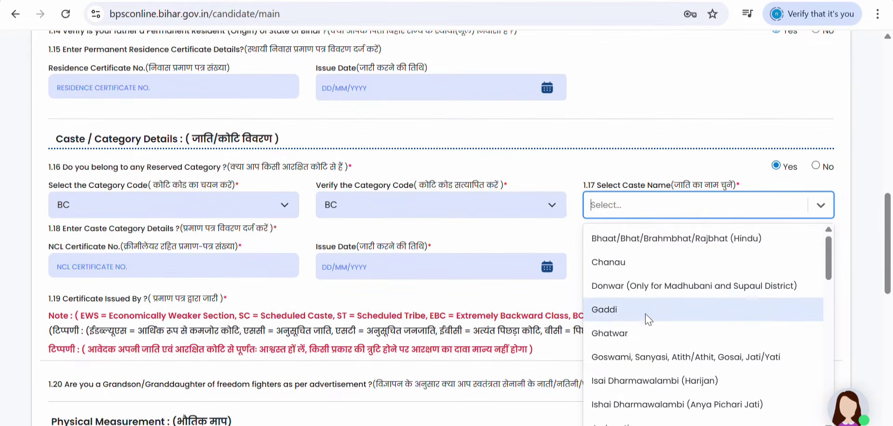
pyautogui.scroll(-5, 638, 319)
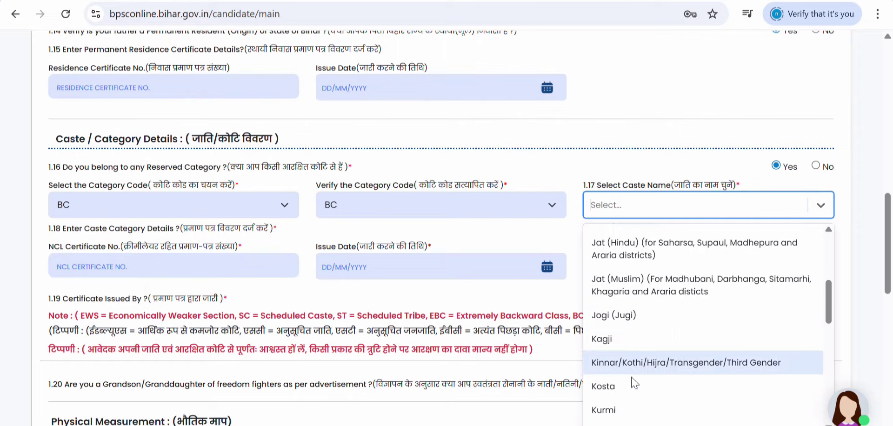
pyautogui.click(627, 407)
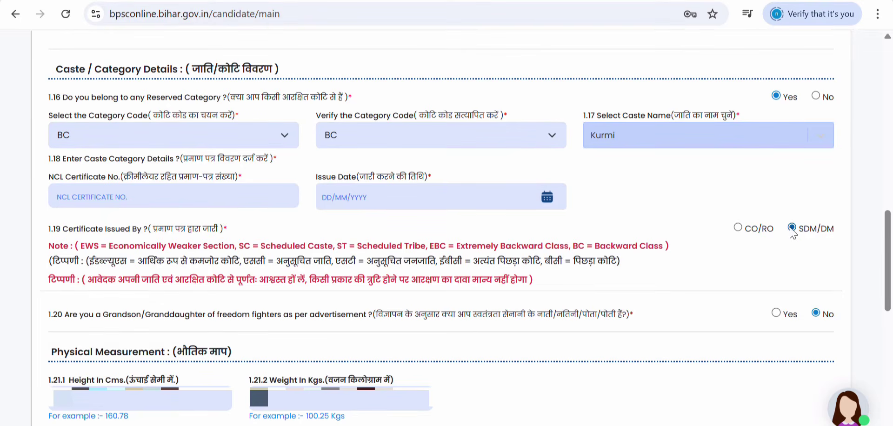
pyautogui.click(738, 228)
pyautogui.click(775, 313)
pyautogui.click(815, 314)
# Keep disability, sportsperson, ex-serviceman, NCC and government-employee answers at No and save Step 1.
pyautogui.scroll(-3, 154, 234)
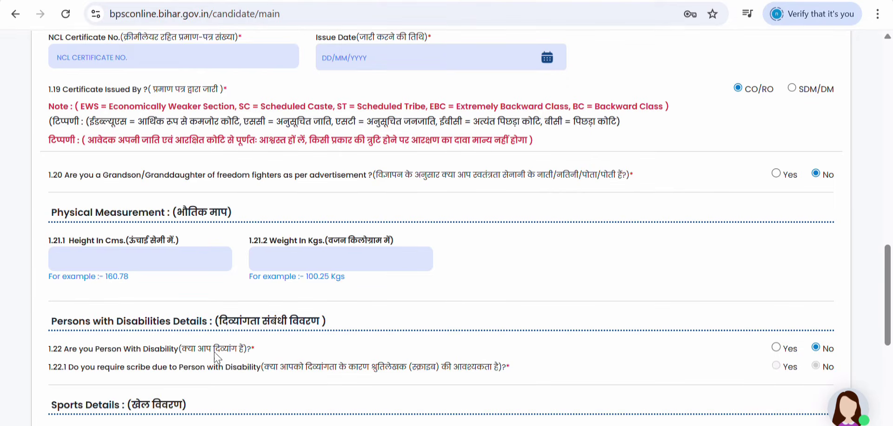
pyautogui.click(776, 348)
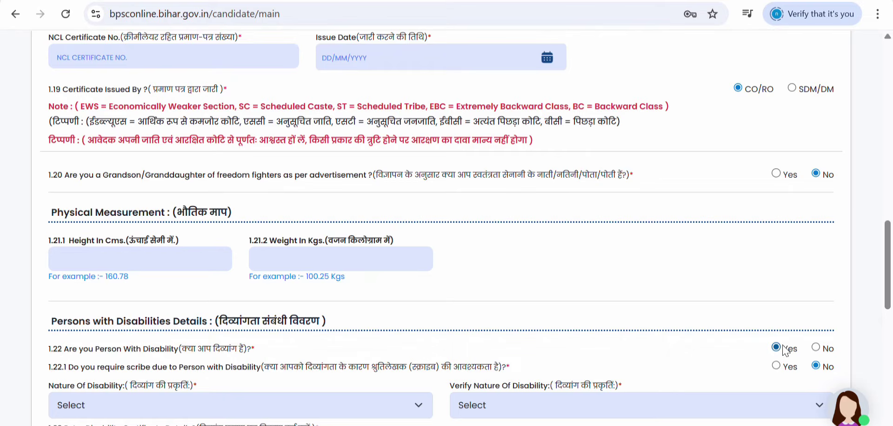
pyautogui.click(816, 347)
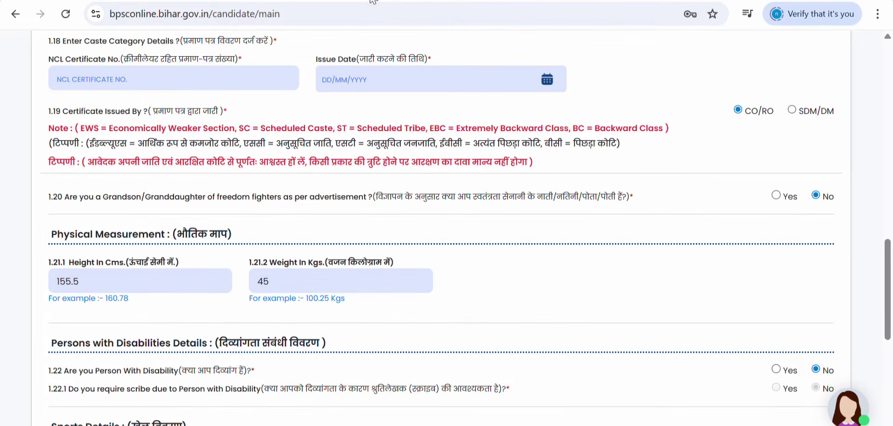
pyautogui.scroll(-5, 404, 214)
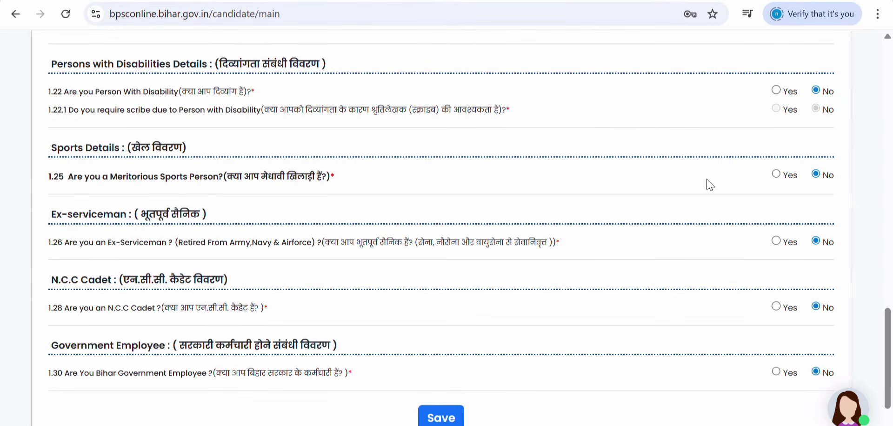
pyautogui.click(776, 175)
pyautogui.click(439, 418)
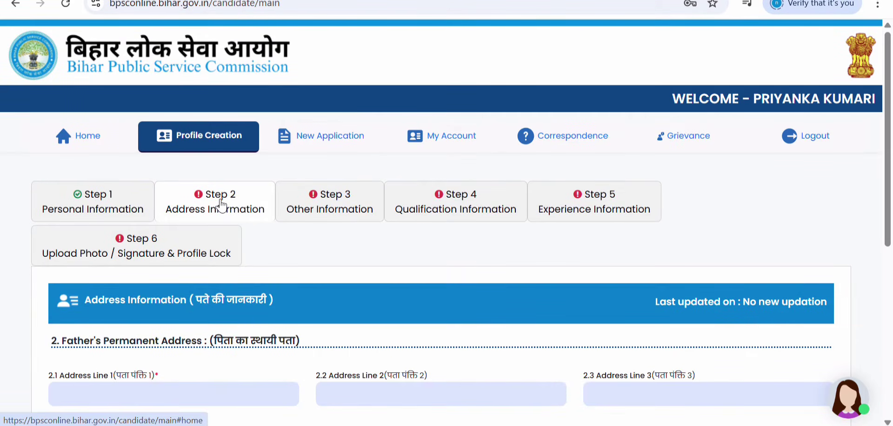
# Tick 'Same as Above' for the correspondence address and save the Step 2 address information.
pyautogui.scroll(-3, 252, 339)
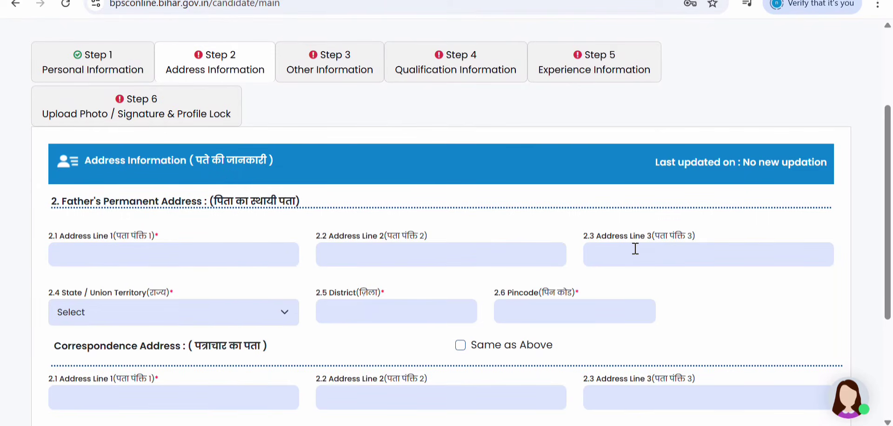
pyautogui.click(284, 313)
pyautogui.click(285, 315)
pyautogui.scroll(-2, 263, 340)
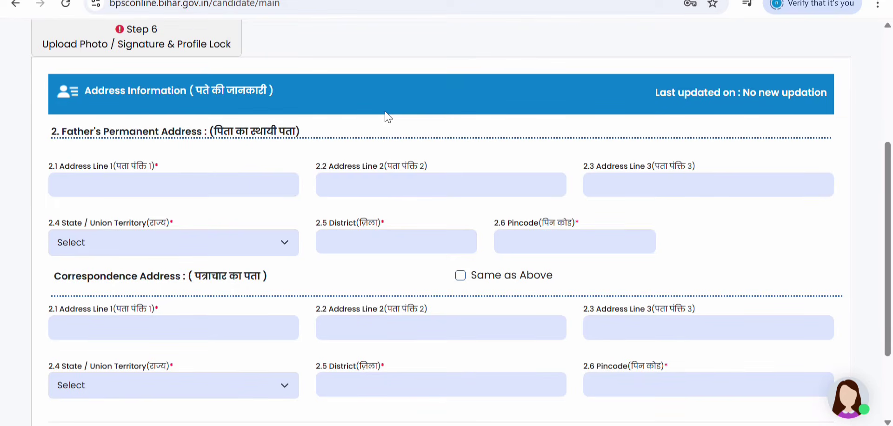
pyautogui.click(458, 276)
pyautogui.click(374, 0)
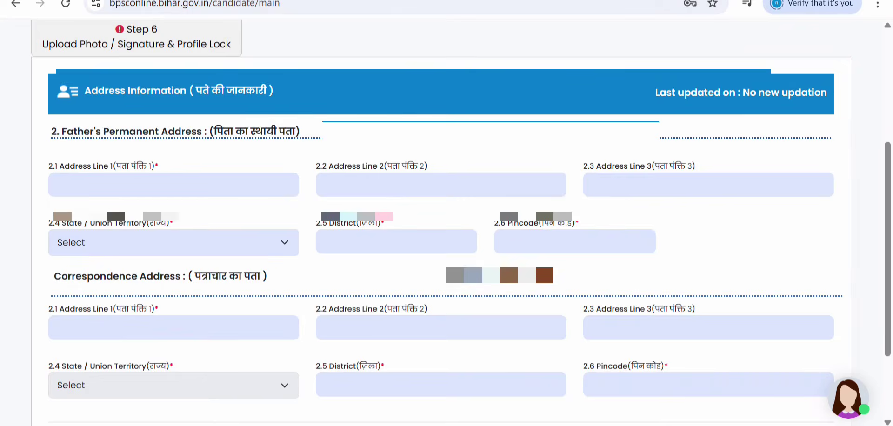
pyautogui.scroll(-3, 427, 226)
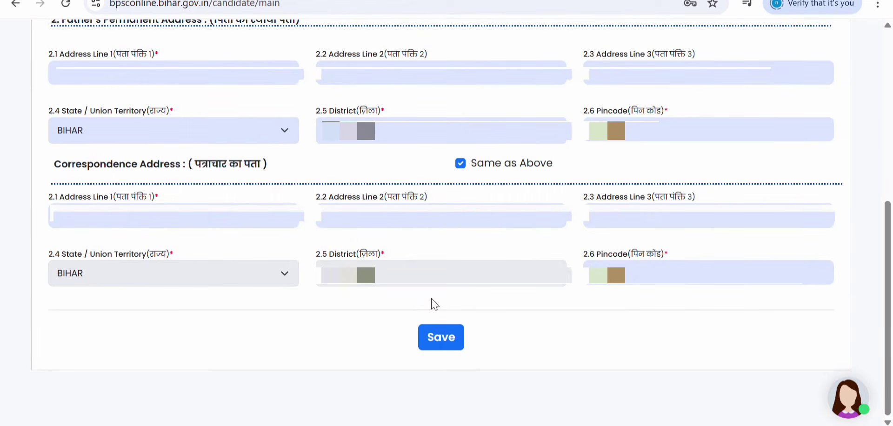
pyautogui.click(441, 338)
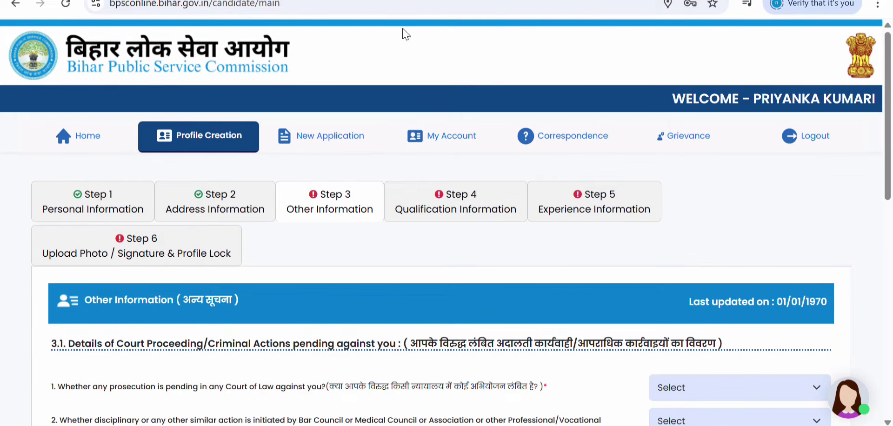
# Save the Other Information page with all five court and disciplinary questions answered No.
pyautogui.scroll(-5, 418, 347)
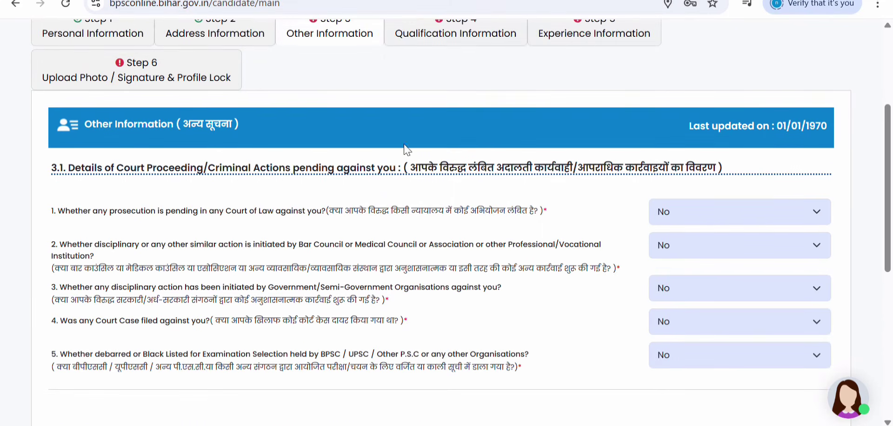
pyautogui.scroll(-4, 387, 242)
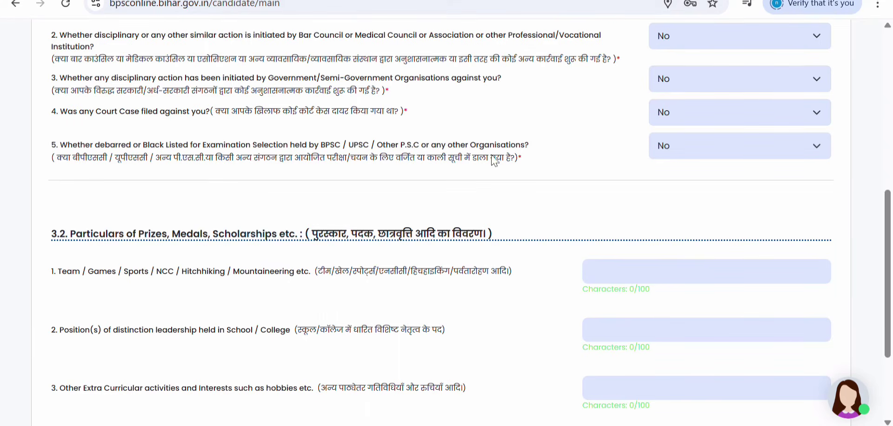
pyautogui.scroll(-3, 504, 228)
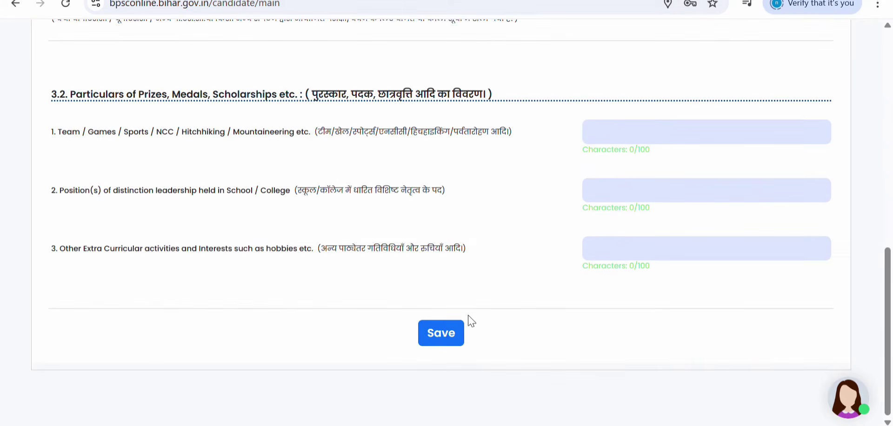
pyautogui.click(443, 332)
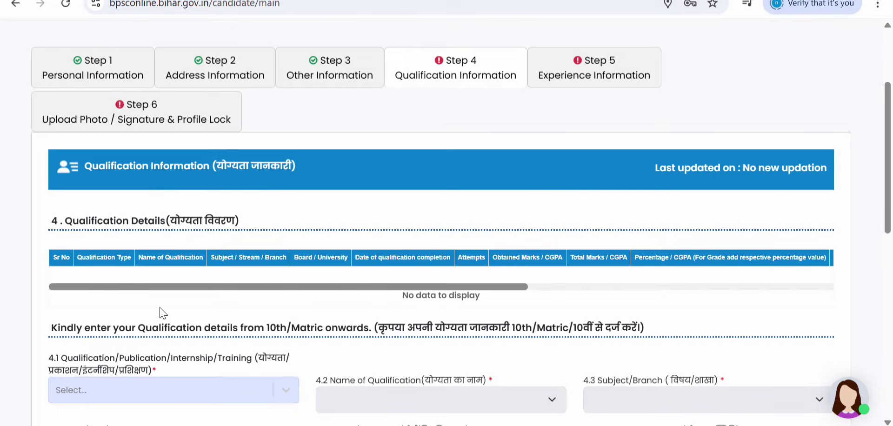
# Set both the qualification type and the qualification name to 10th/Matric.
pyautogui.scroll(-3, 328, 342)
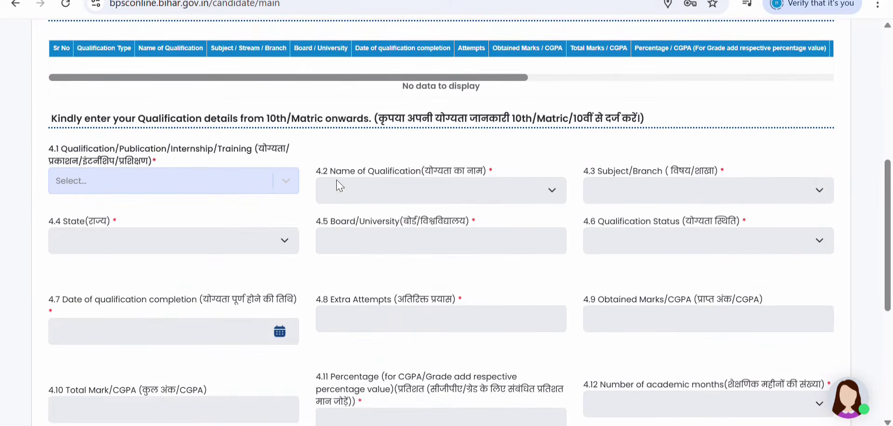
pyautogui.scroll(-3, 469, 201)
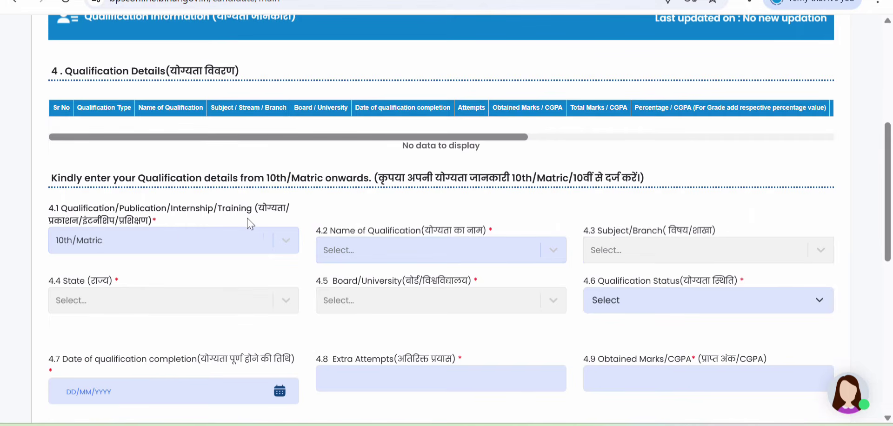
pyautogui.click(288, 245)
pyautogui.click(181, 226)
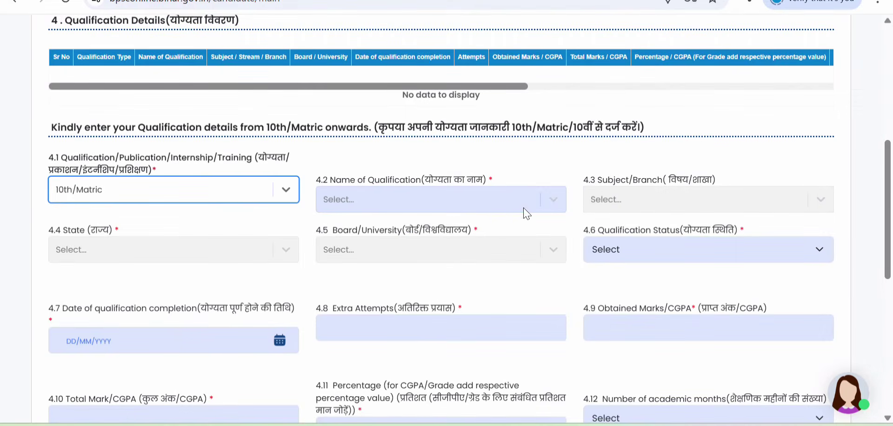
pyautogui.click(526, 214)
pyautogui.click(486, 231)
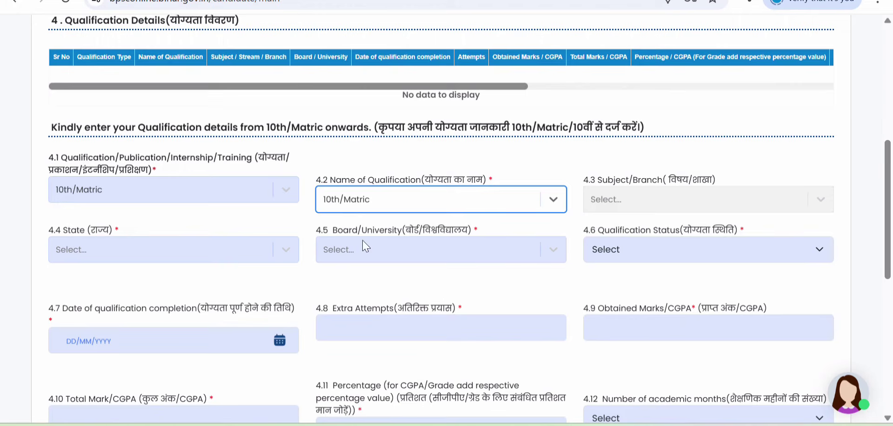
# Set the state to BIHAR, the board to B.S.E.B. and the status to Passed/Qualified.
pyautogui.click(286, 249)
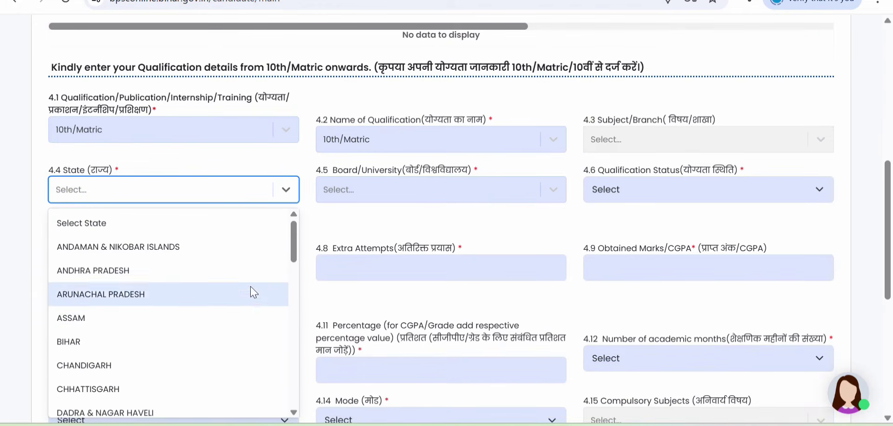
pyautogui.click(231, 338)
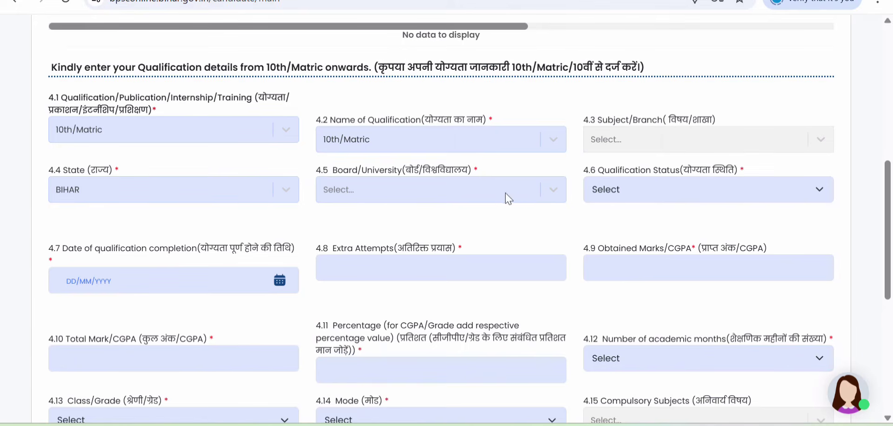
pyautogui.click(552, 191)
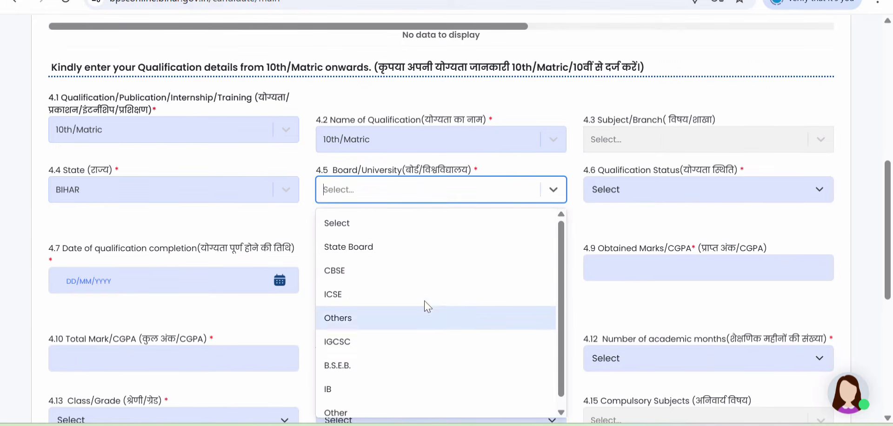
pyautogui.click(379, 365)
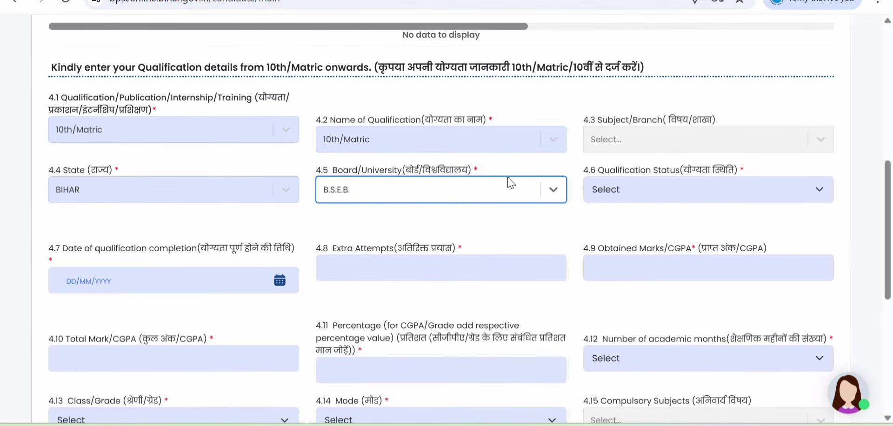
pyautogui.click(418, 47)
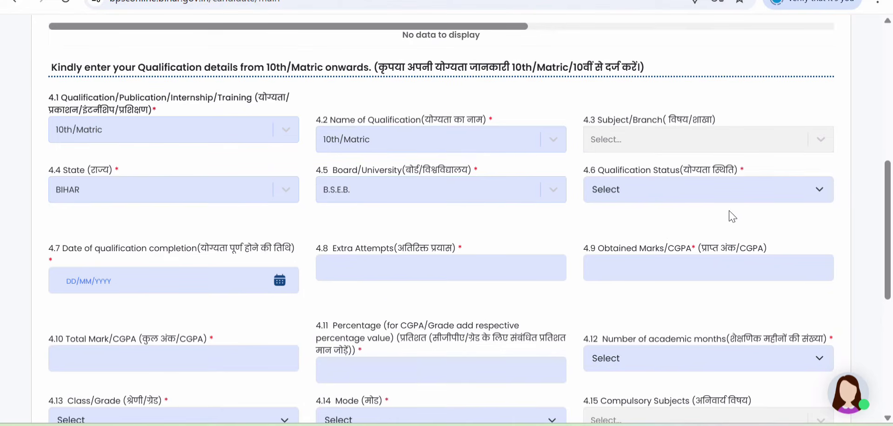
pyautogui.click(817, 190)
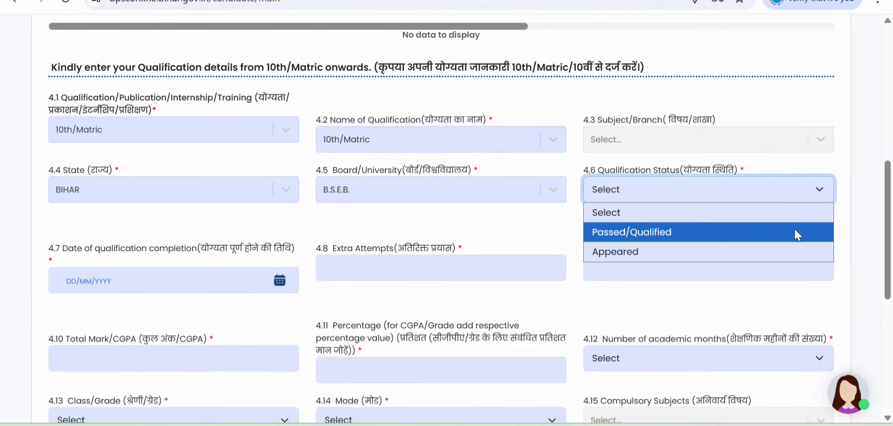
pyautogui.click(796, 240)
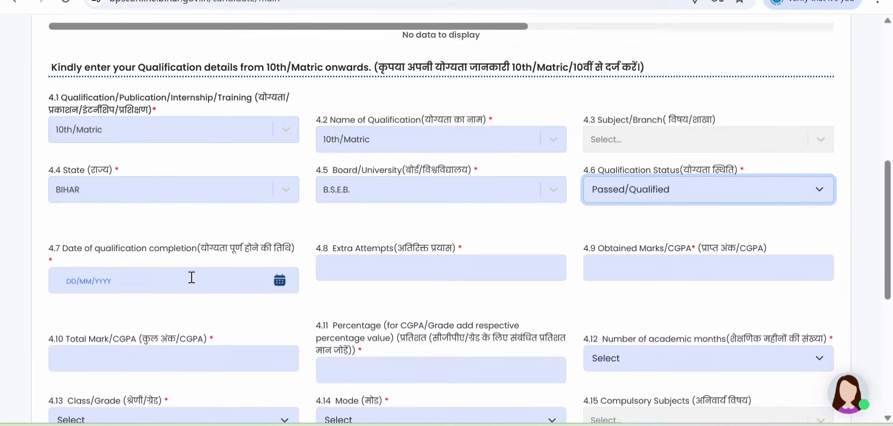
# Set the 10th/Matric completion date to 07/09/2025 in the date picker.
pyautogui.click(281, 282)
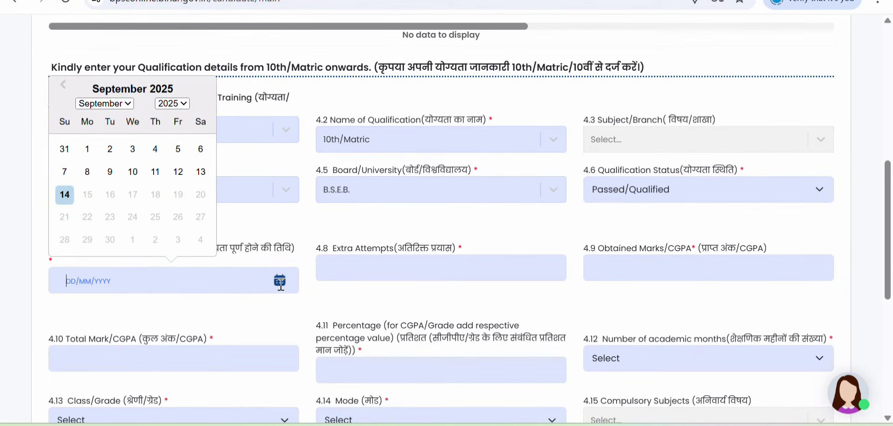
pyautogui.click(185, 103)
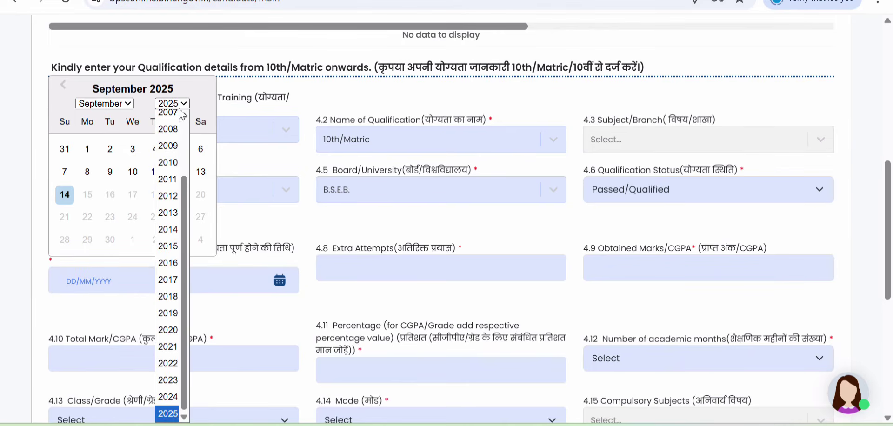
pyautogui.click(122, 105)
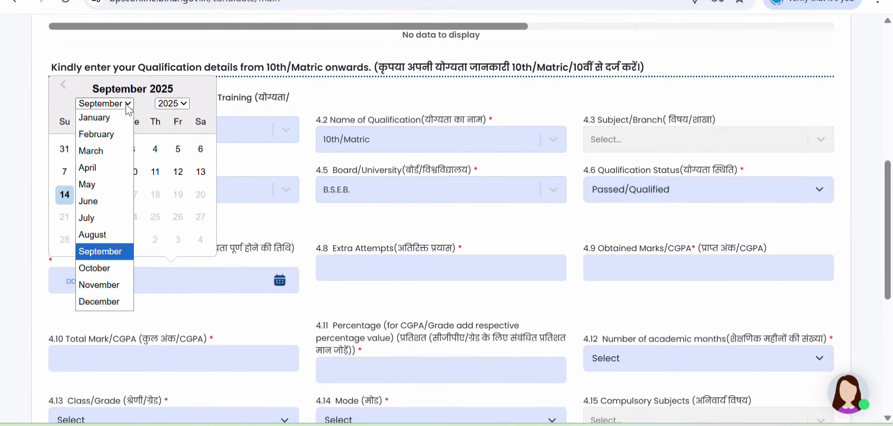
pyautogui.click(64, 171)
pyautogui.click(64, 171)
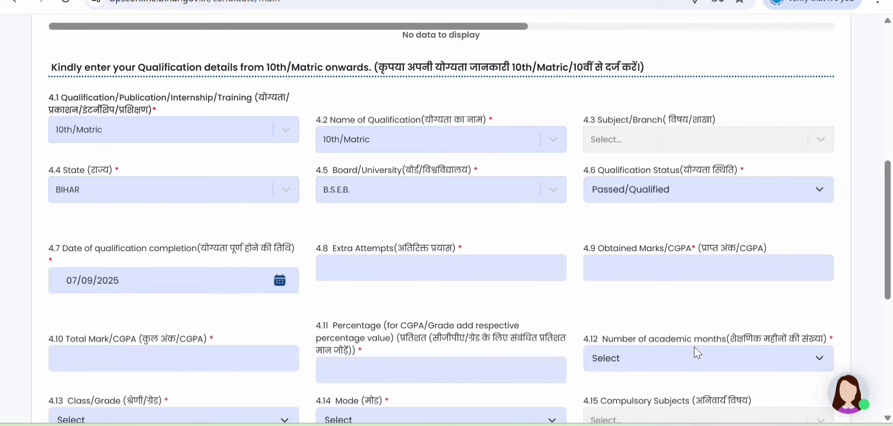
# Enter 12 academic months, First Division class/grade and Traditional / Regular mode.
pyautogui.click(820, 355)
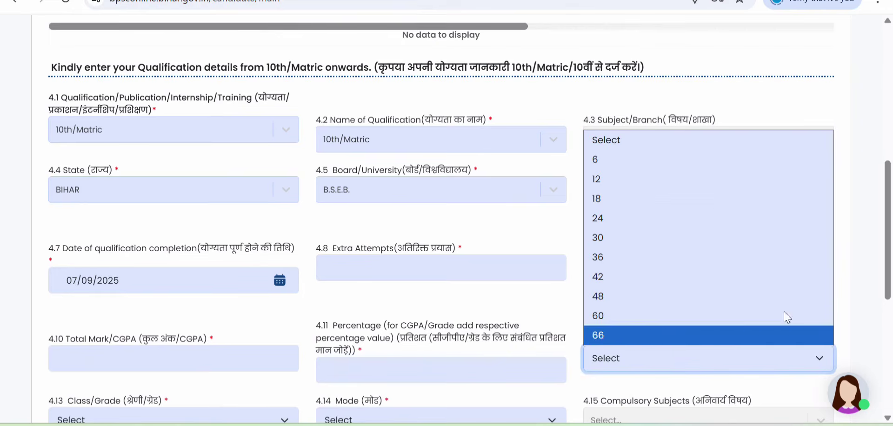
pyautogui.click(690, 178)
pyautogui.write('12')
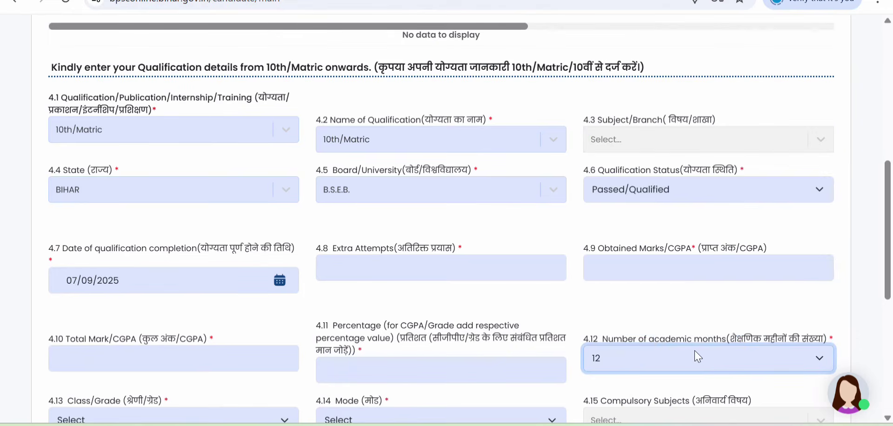
pyautogui.scroll(-1, 363, 39)
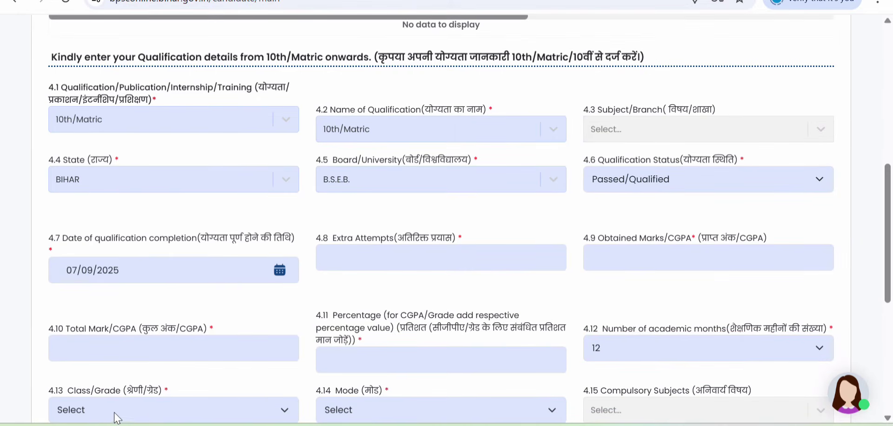
pyautogui.click(288, 413)
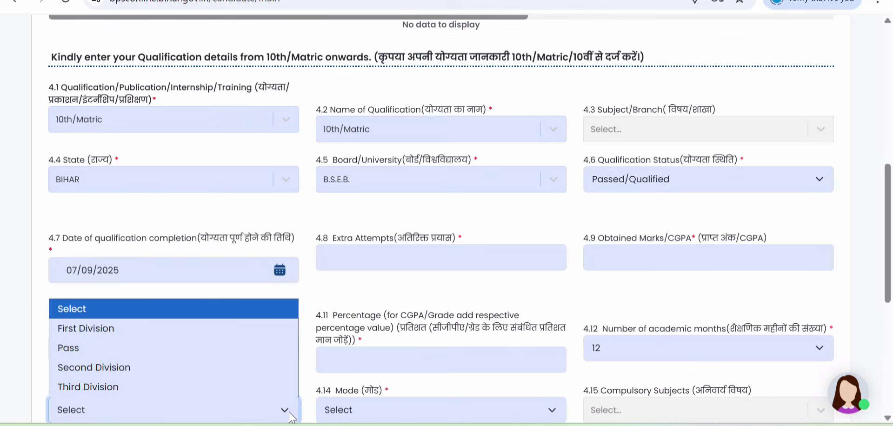
pyautogui.click(181, 337)
pyautogui.click(547, 412)
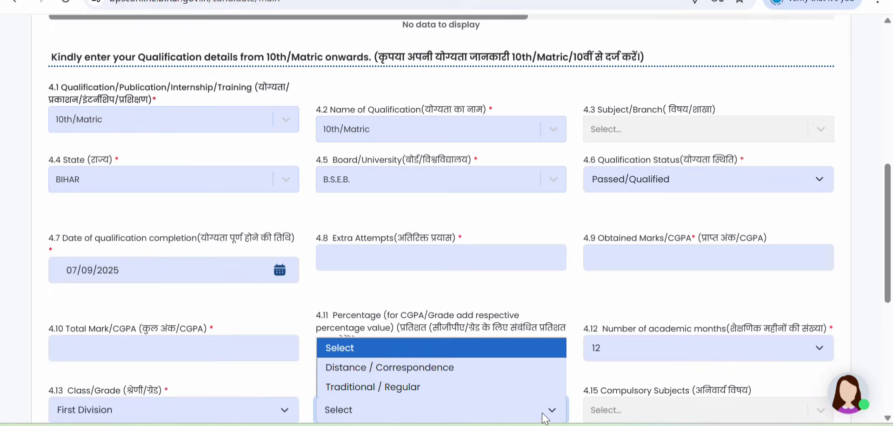
pyautogui.click(479, 385)
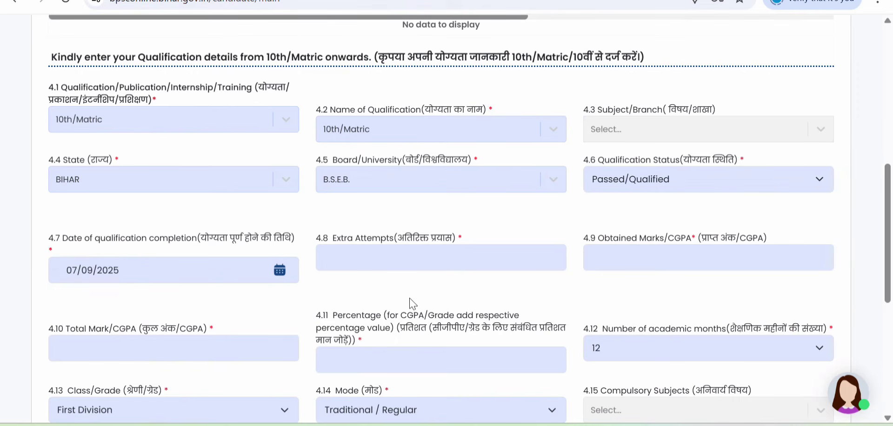
# Check the year of passing options and add the 10th/Matric qualification to the table.
pyautogui.scroll(-2, 411, 299)
pyautogui.scroll(-2, 410, 299)
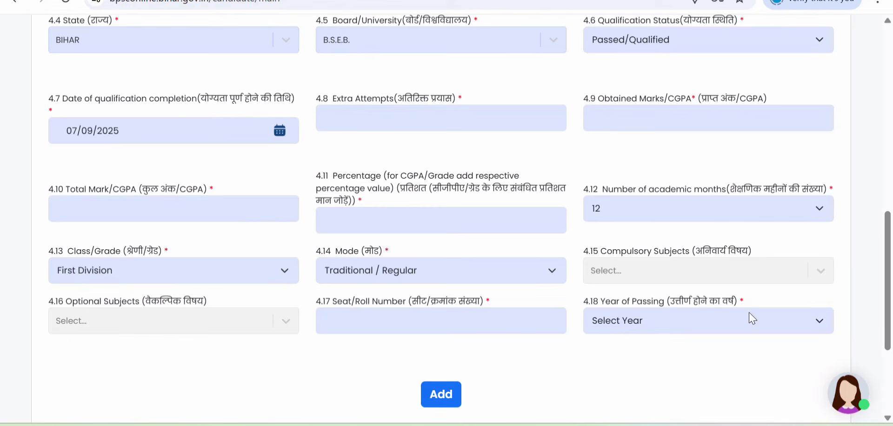
pyautogui.click(818, 325)
pyautogui.click(818, 324)
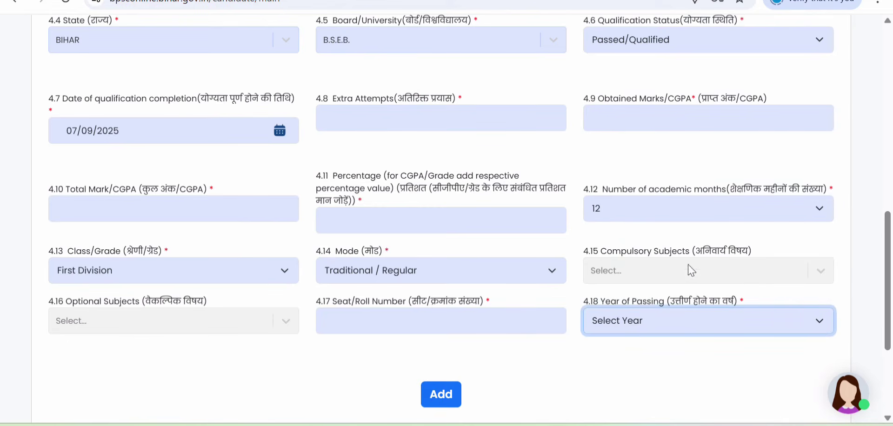
pyautogui.scroll(-2, 395, 127)
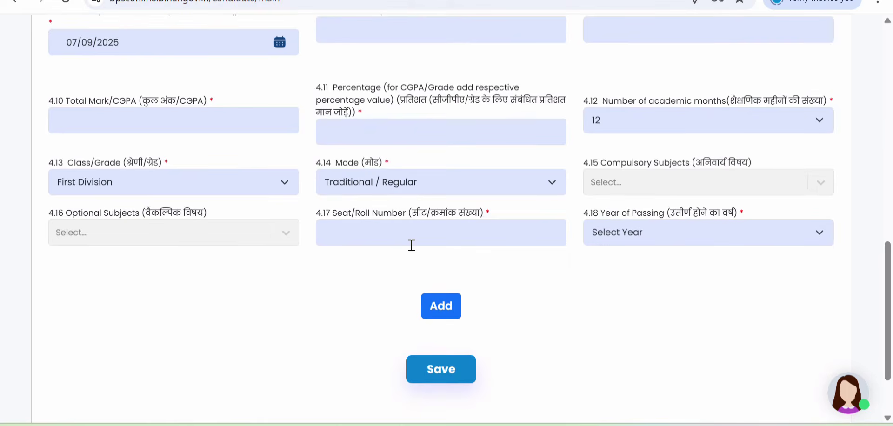
pyautogui.click(445, 307)
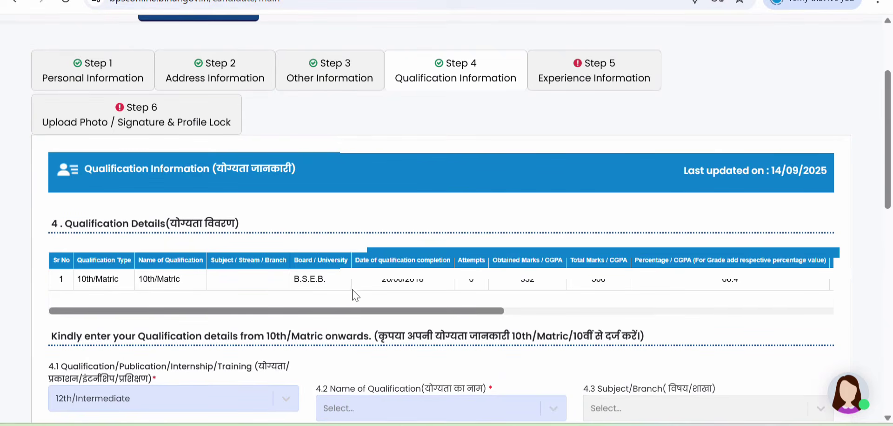
# Set qualification type and name to 12th/Intermediate with subject Science.
pyautogui.scroll(-3, 369, 290)
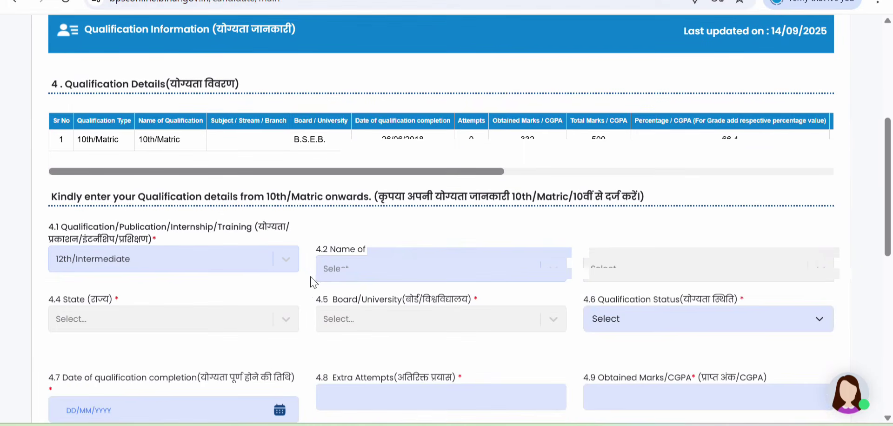
pyautogui.click(285, 262)
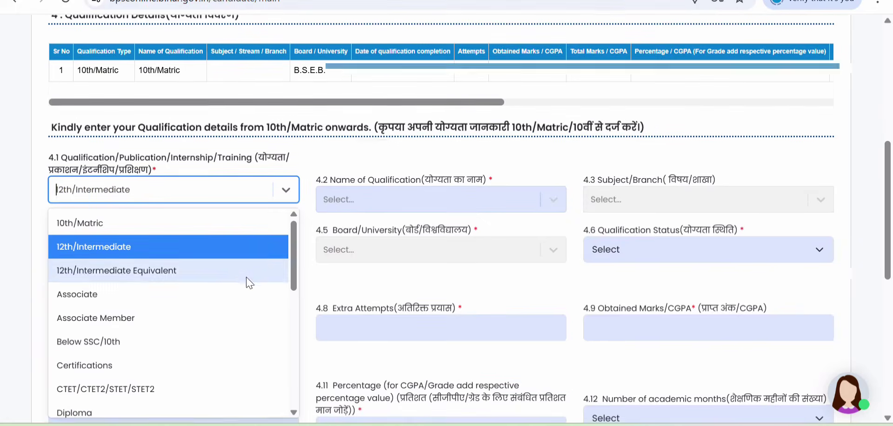
pyautogui.click(199, 255)
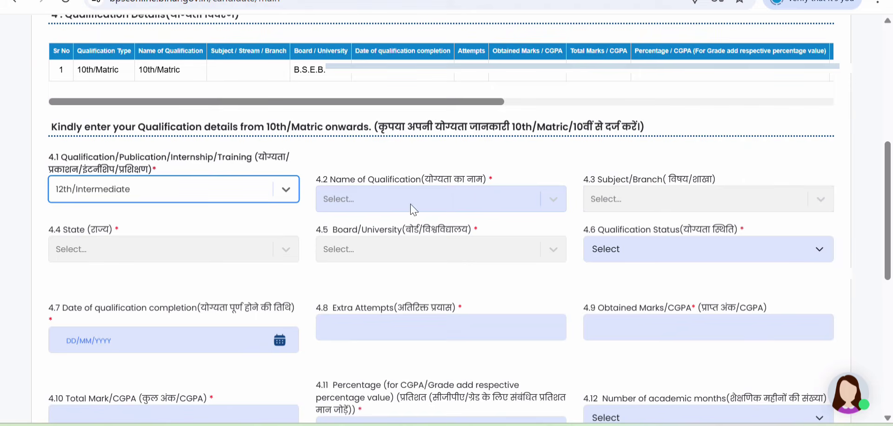
pyautogui.click(484, 203)
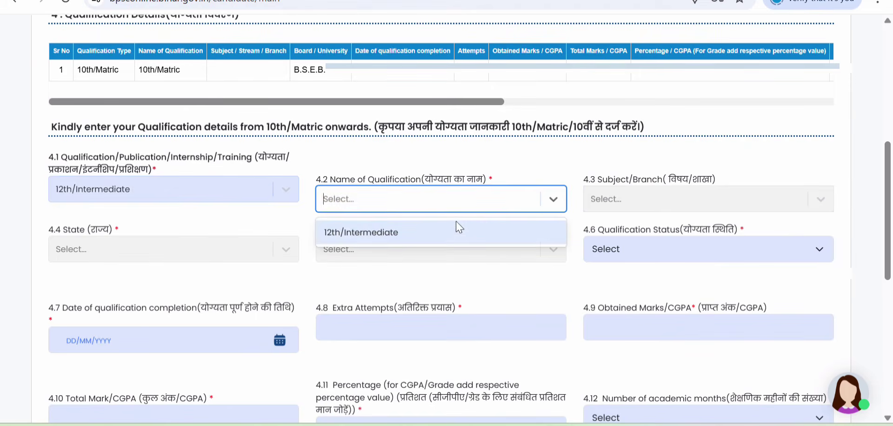
pyautogui.click(455, 229)
pyautogui.click(650, 199)
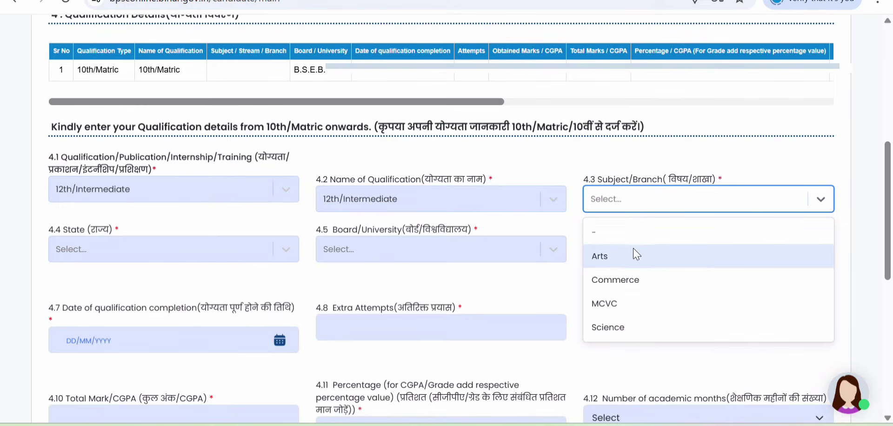
pyautogui.click(640, 331)
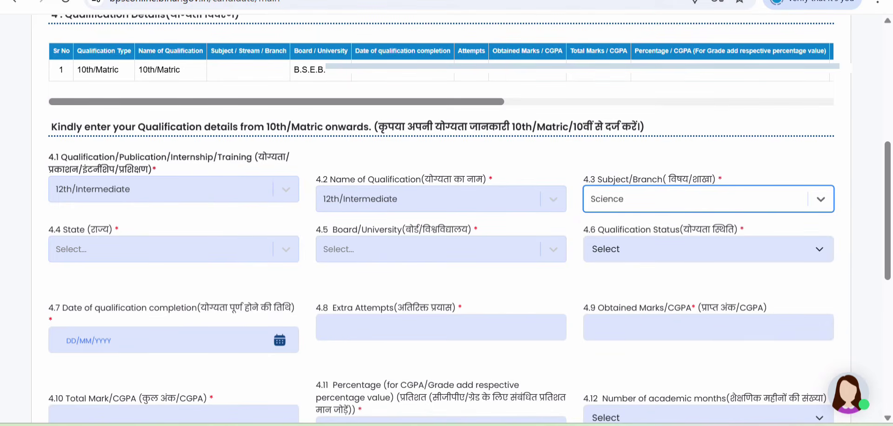
# Set the state to BIHAR, the board to BSEB and the status to Passed/Qualified.
pyautogui.click(277, 252)
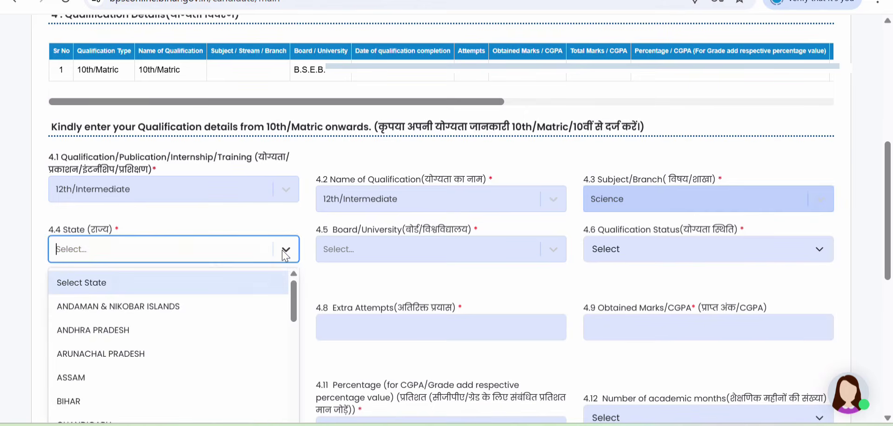
pyautogui.click(179, 345)
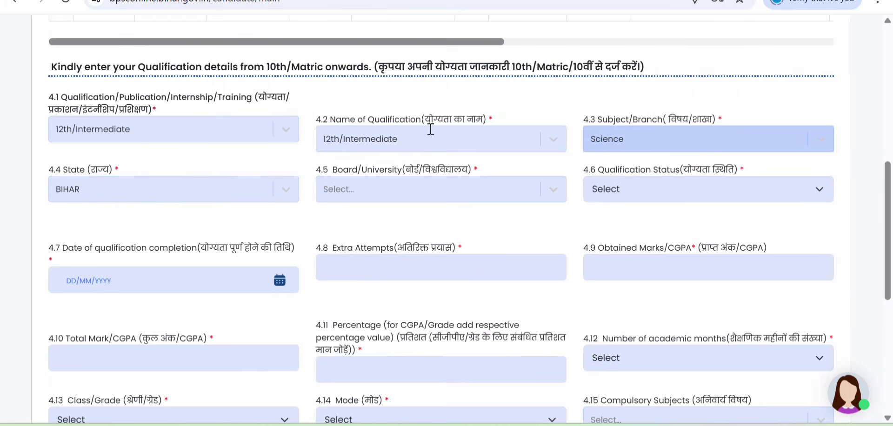
pyautogui.click(551, 190)
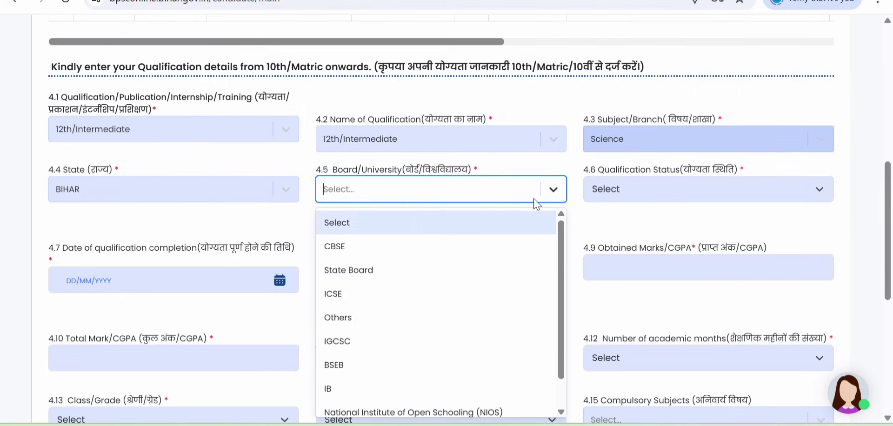
pyautogui.click(409, 364)
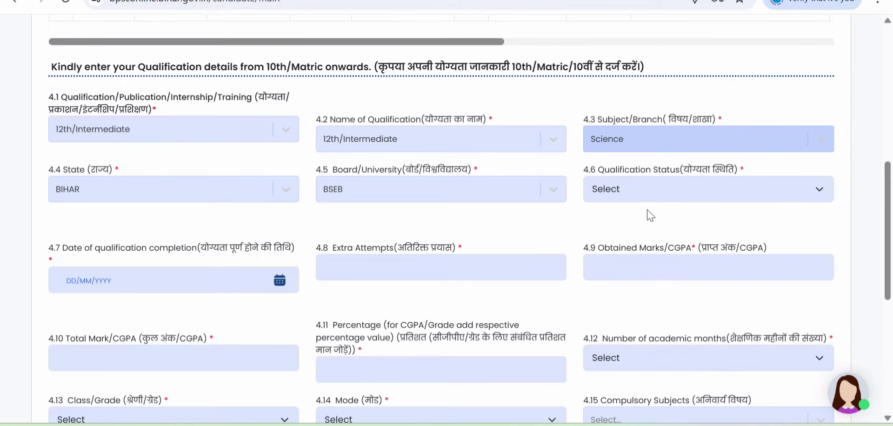
pyautogui.click(816, 189)
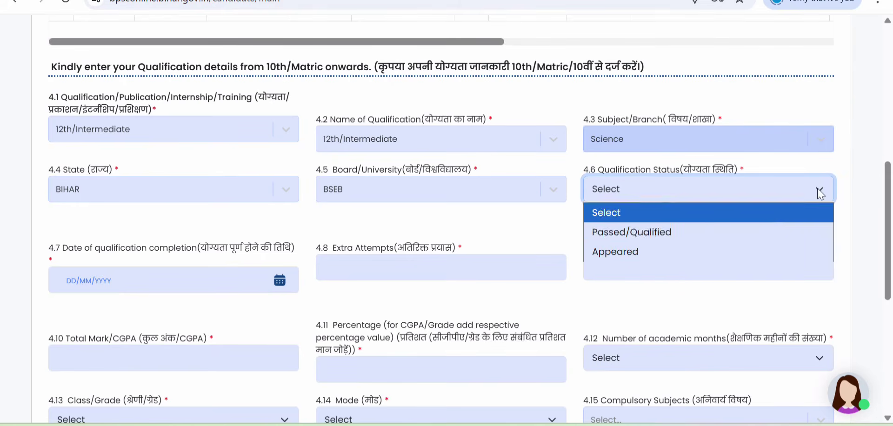
pyautogui.click(757, 240)
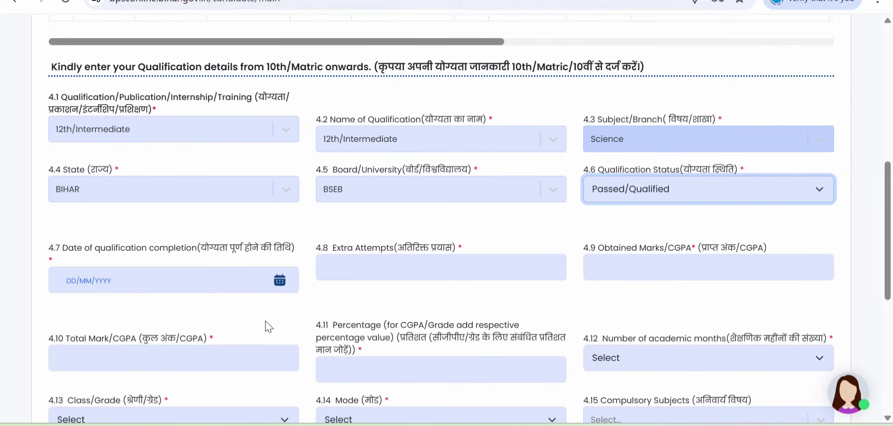
pyautogui.click(280, 280)
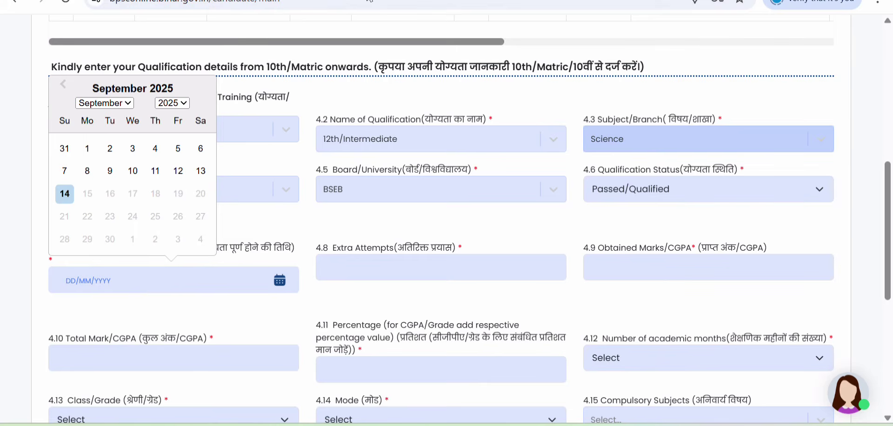
# Fill in the attempts and marks fields and set academic months to 24.
pyautogui.click(368, 268)
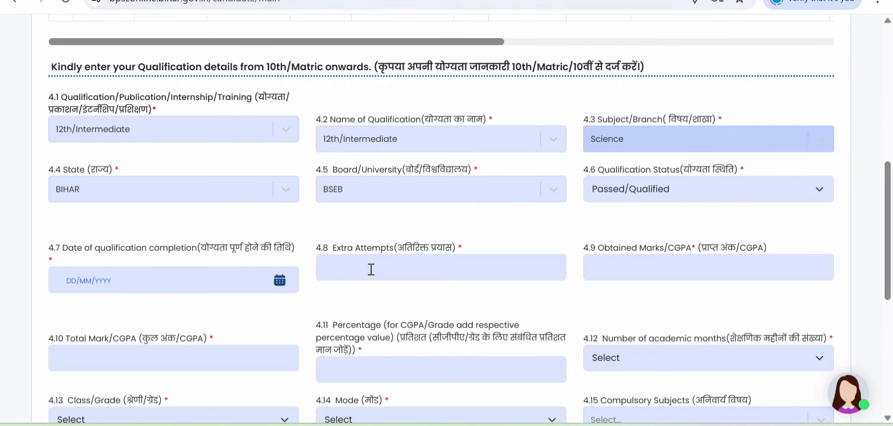
pyautogui.click(634, 271)
pyautogui.click(816, 359)
pyautogui.click(816, 359)
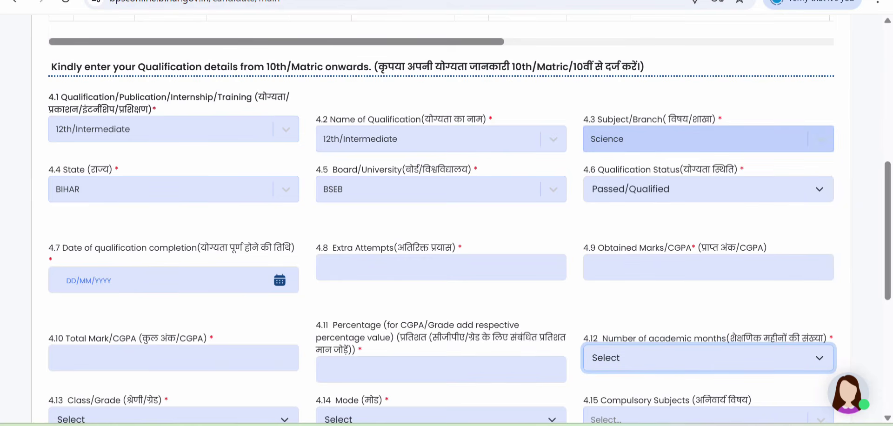
pyautogui.click(508, 203)
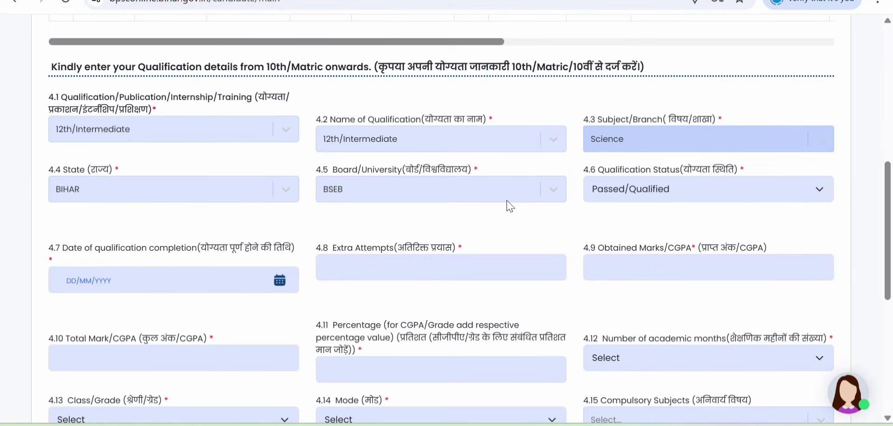
pyautogui.click(822, 353)
pyautogui.click(668, 215)
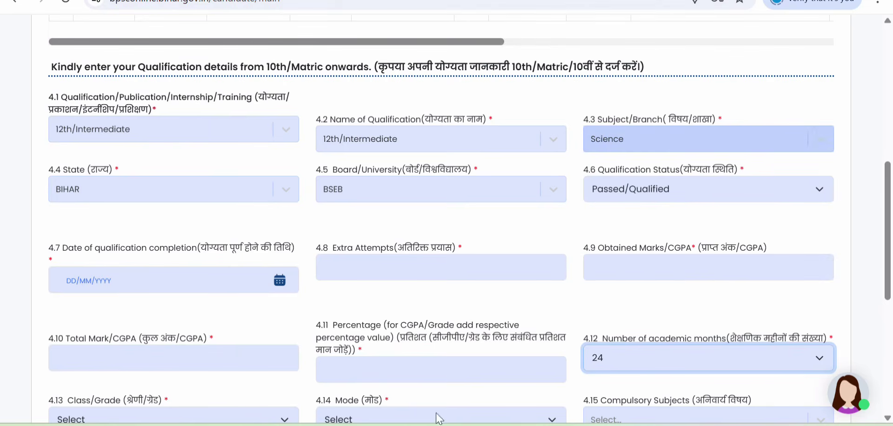
# Set First Division, Traditional / Regular mode and Science as the compulsory subject.
pyautogui.scroll(-2, 225, 413)
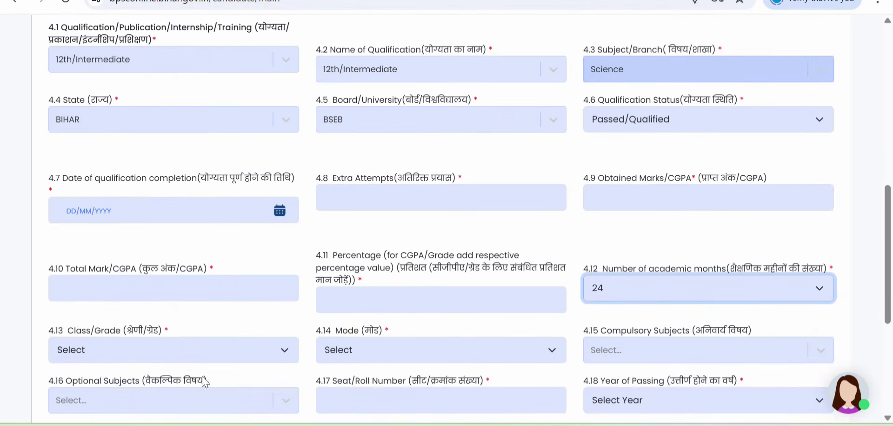
pyautogui.click(283, 351)
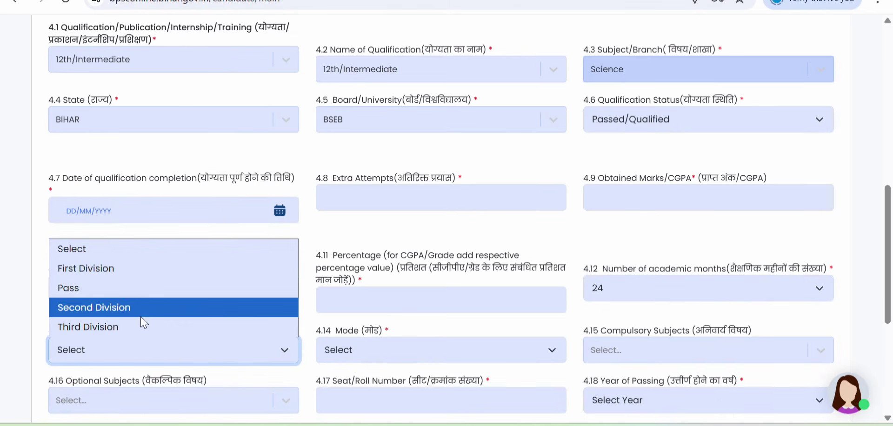
pyautogui.click(146, 269)
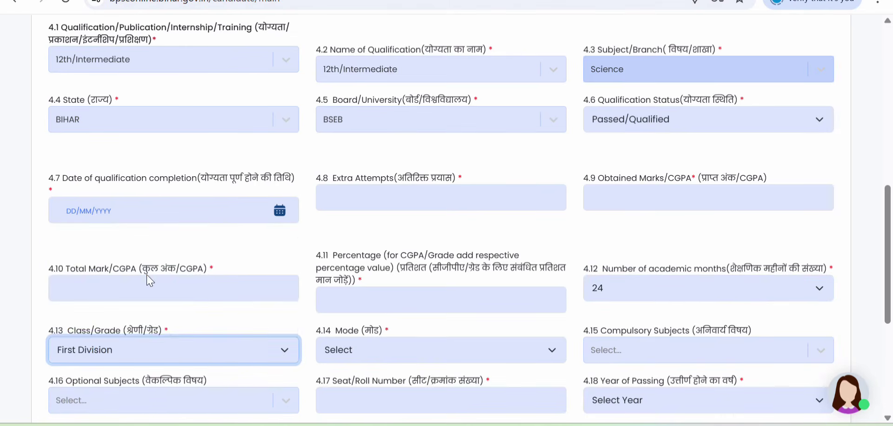
pyautogui.click(502, 349)
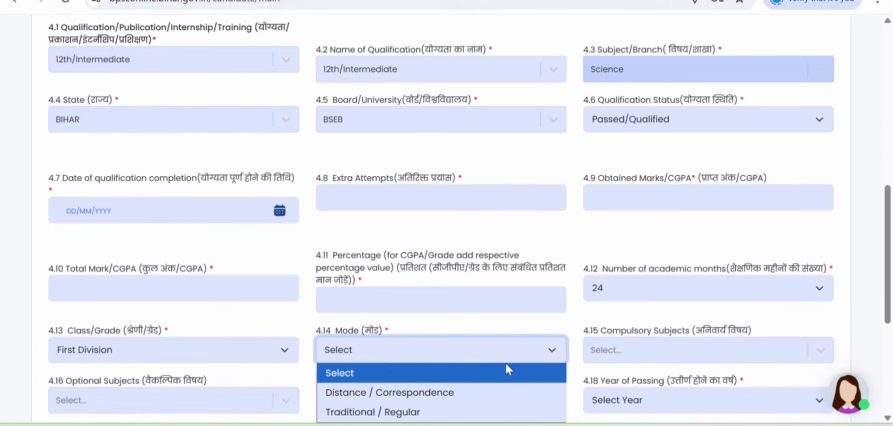
pyautogui.click(429, 412)
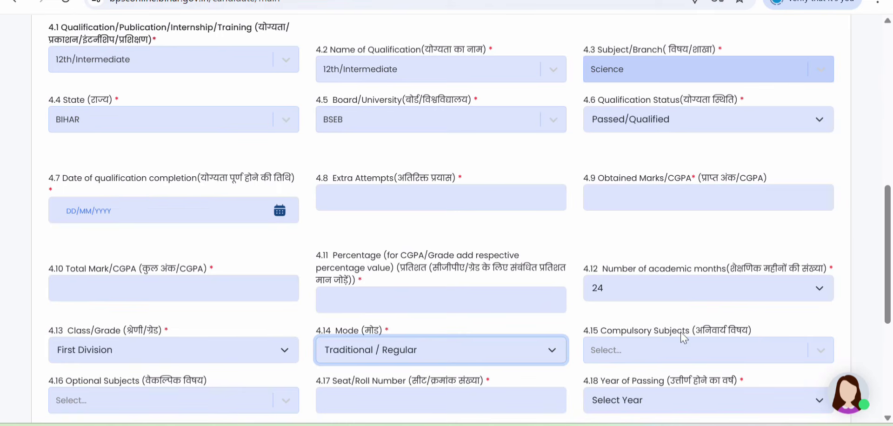
pyautogui.click(800, 350)
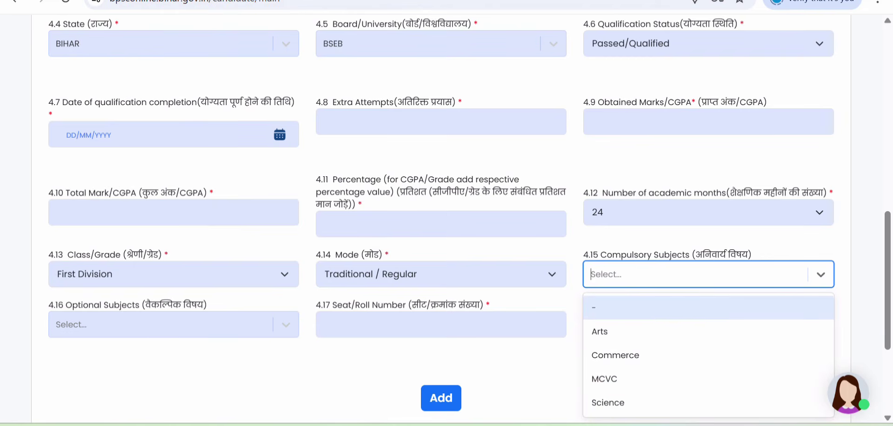
pyautogui.click(608, 402)
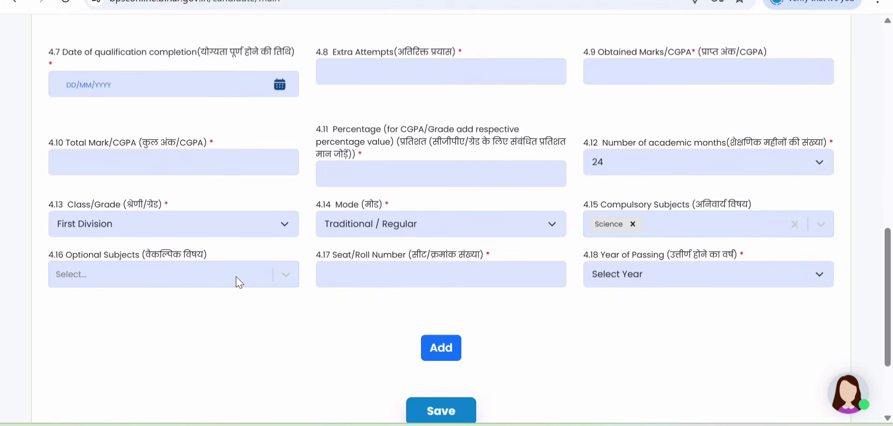
# Leave optional subjects empty, set year of passing to 2020, and add the 12th qualification.
pyautogui.click(285, 275)
pyautogui.click(287, 274)
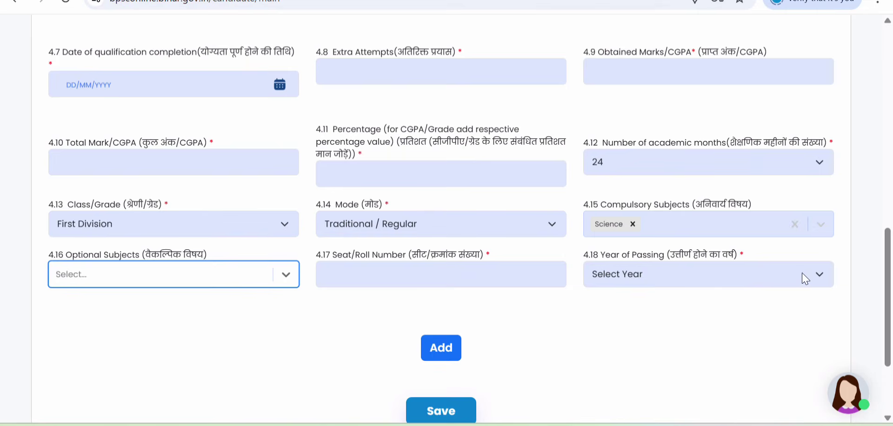
pyautogui.click(820, 280)
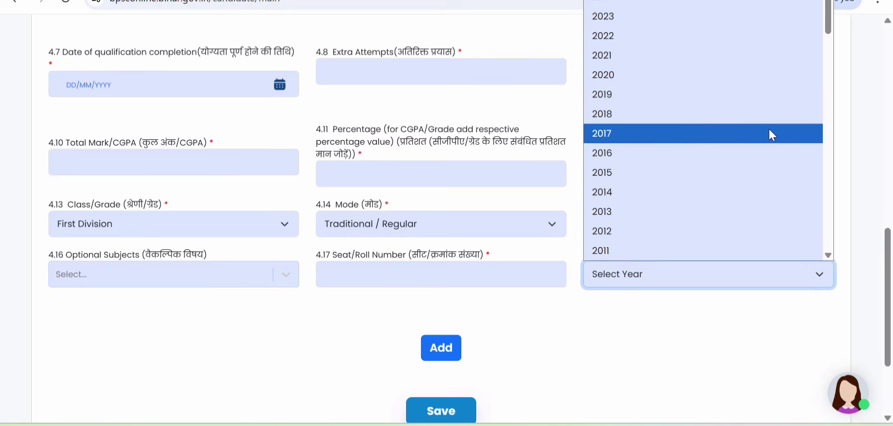
pyautogui.click(769, 84)
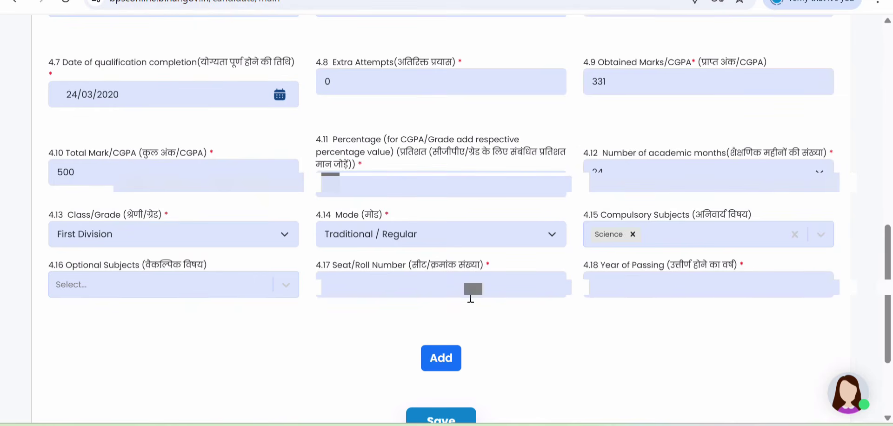
pyautogui.click(444, 361)
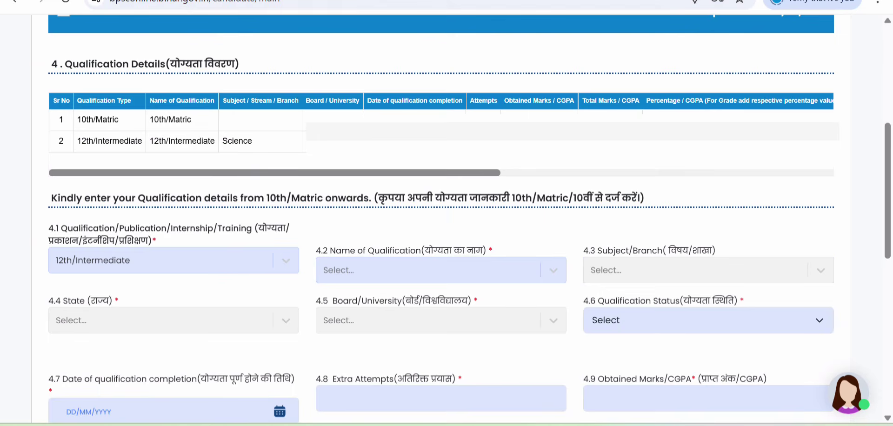
# Choose Graduate as the next qualification type and open the qualification name list.
pyautogui.click(288, 263)
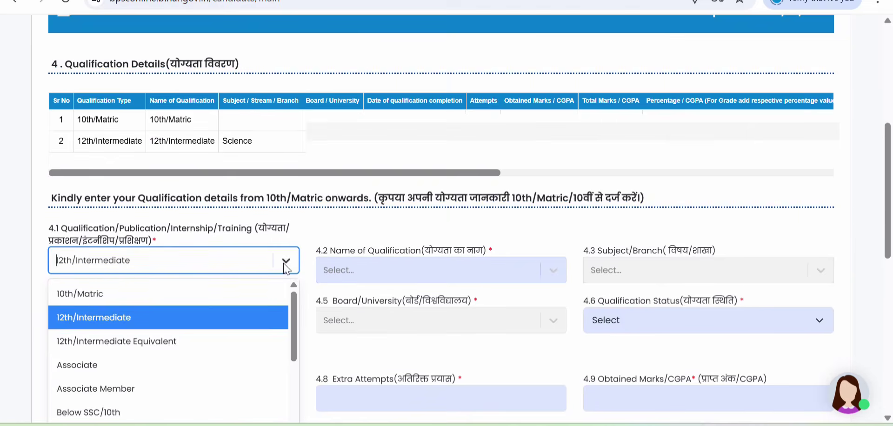
pyautogui.scroll(-5, 274, 331)
pyautogui.scroll(-3, 201, 306)
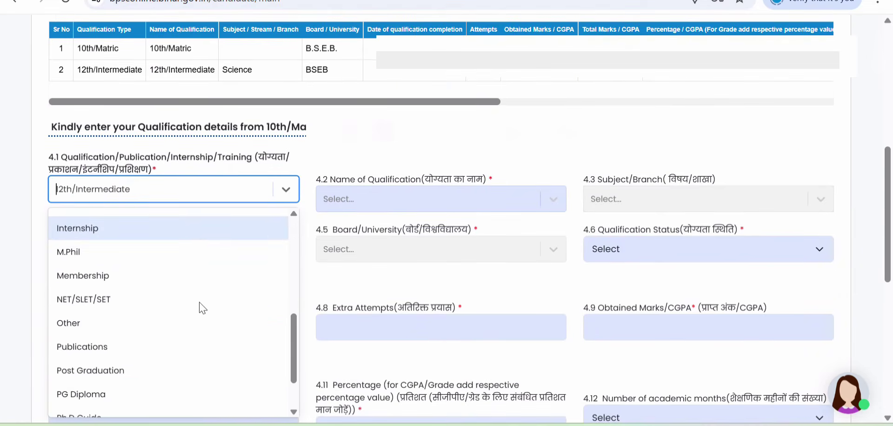
pyautogui.scroll(5, 200, 306)
pyautogui.scroll(-3, 197, 303)
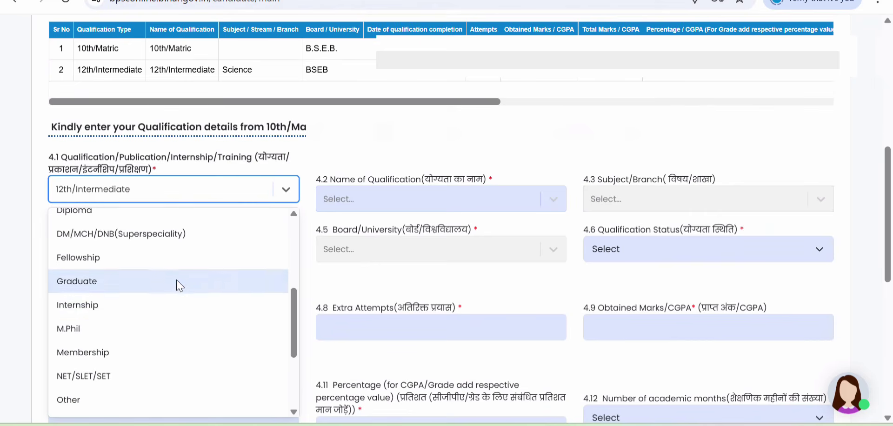
pyautogui.click(180, 284)
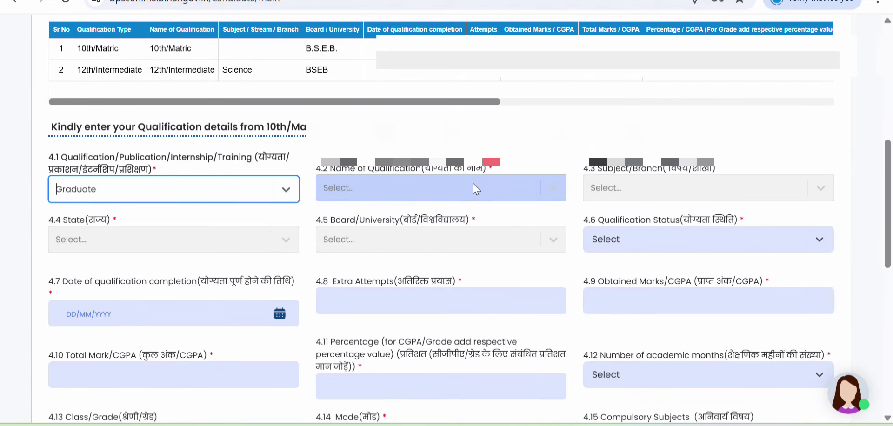
pyautogui.click(535, 188)
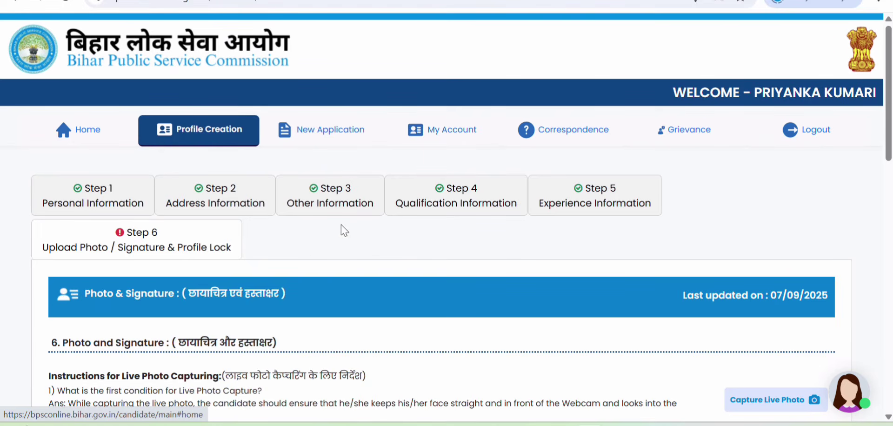
pyautogui.scroll(-1, 316, 286)
pyautogui.scroll(-6, 315, 281)
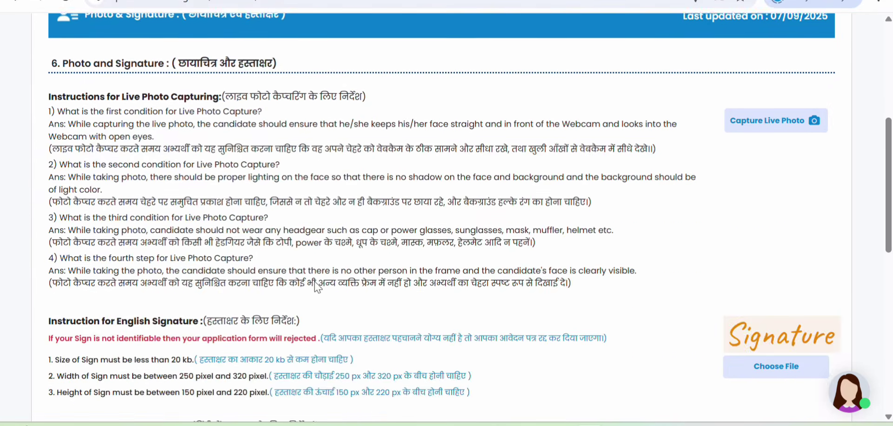
pyautogui.scroll(3, 312, 285)
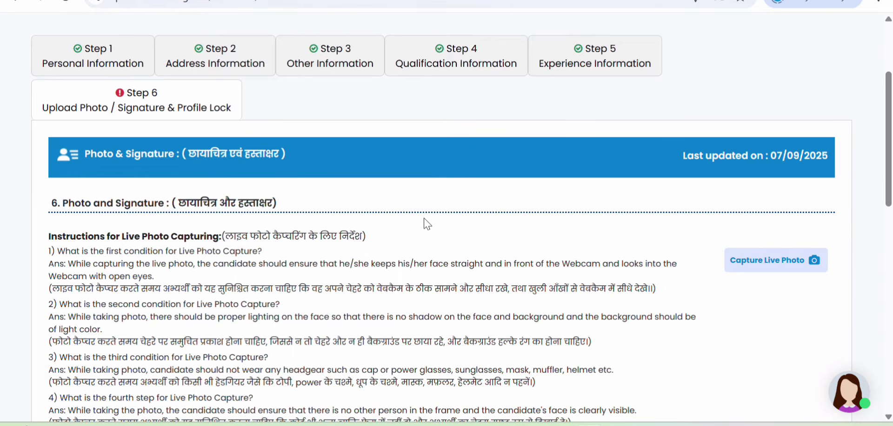
pyautogui.scroll(-5, 464, 282)
pyautogui.scroll(-3, 465, 285)
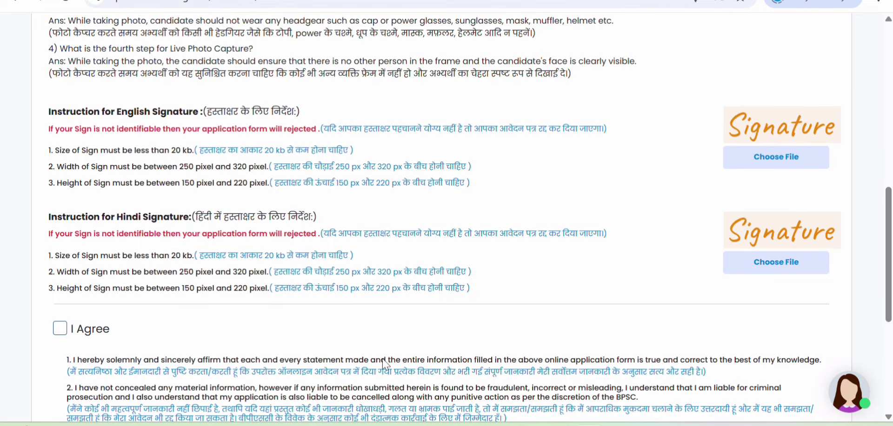
# Try to tick the I Agree profile declaration, which the live-photo requirement blocks.
pyautogui.click(60, 329)
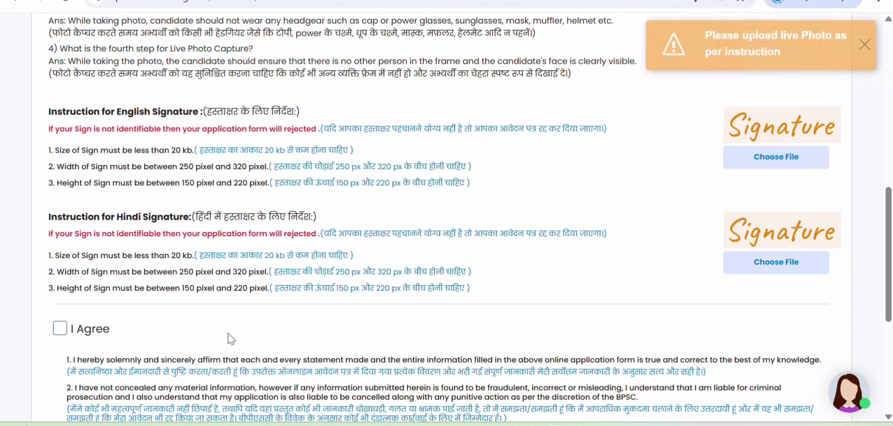
pyautogui.scroll(-5, 379, 240)
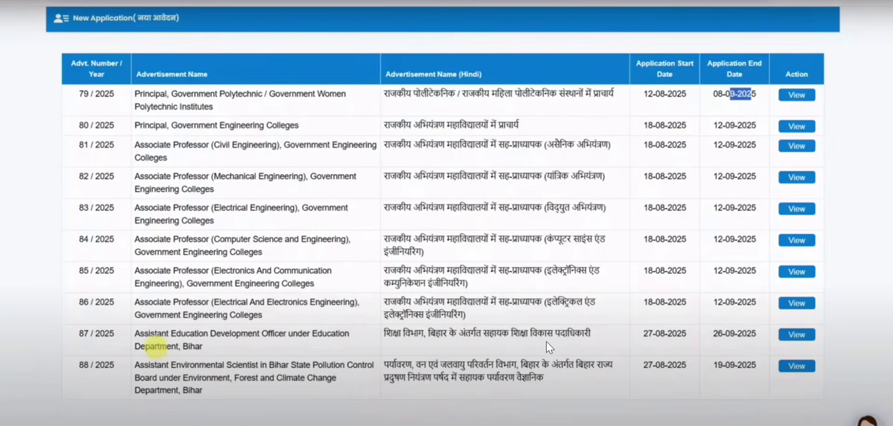
# Open advertisement 87/2025's application, check its criteria, and scroll to the certificate questions.
pyautogui.click(788, 328)
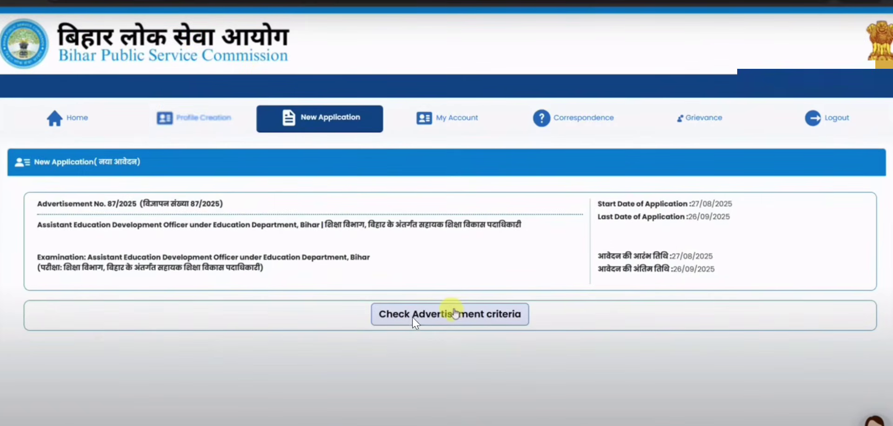
pyautogui.click(450, 311)
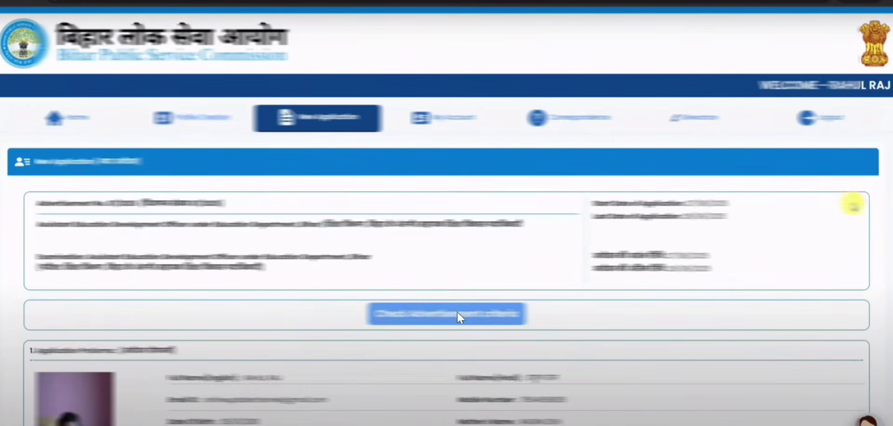
pyautogui.scroll(-10, 395, 33)
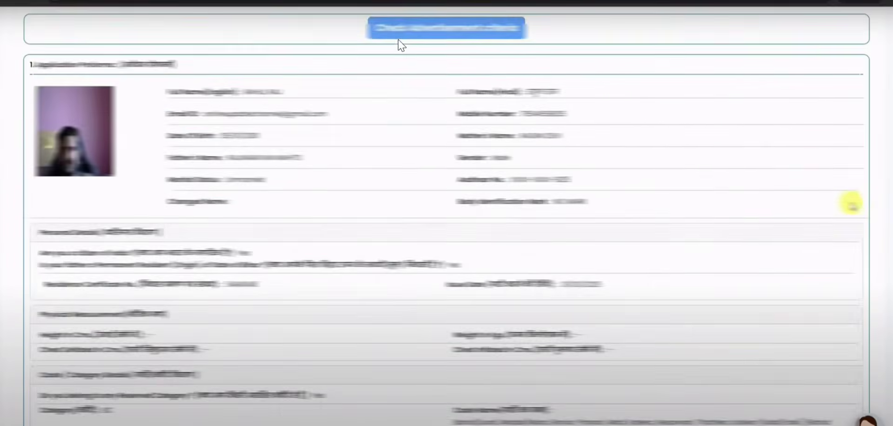
pyautogui.scroll(-10, 379, 9)
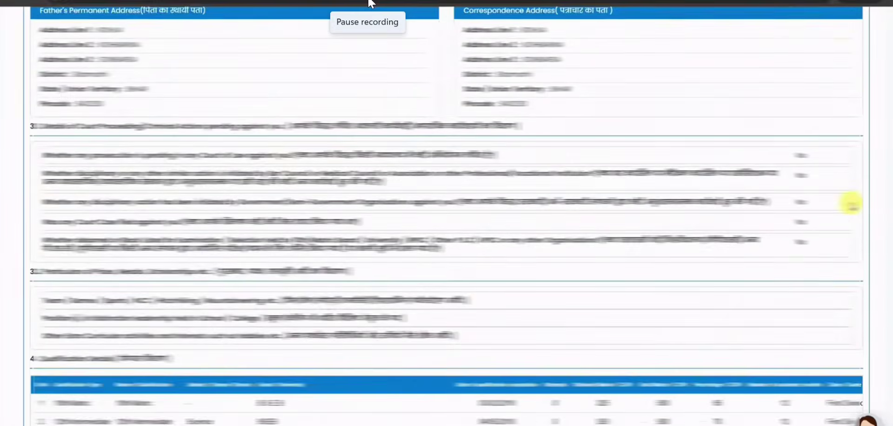
pyautogui.scroll(-10, 372, 2)
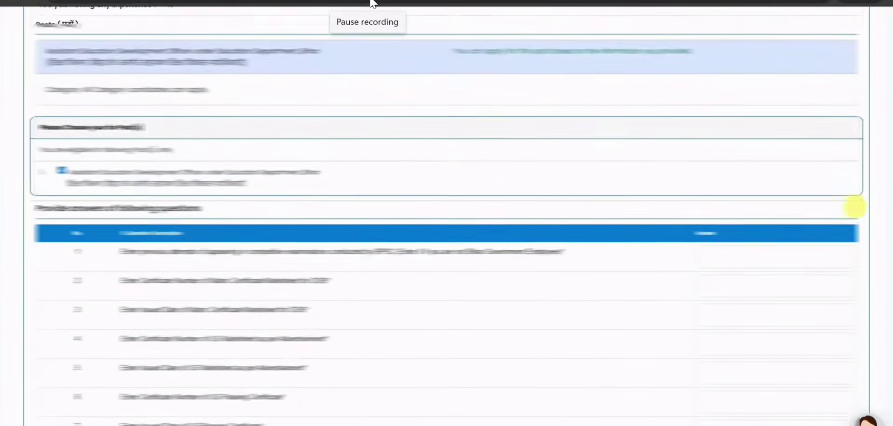
pyautogui.scroll(-1, 372, 4)
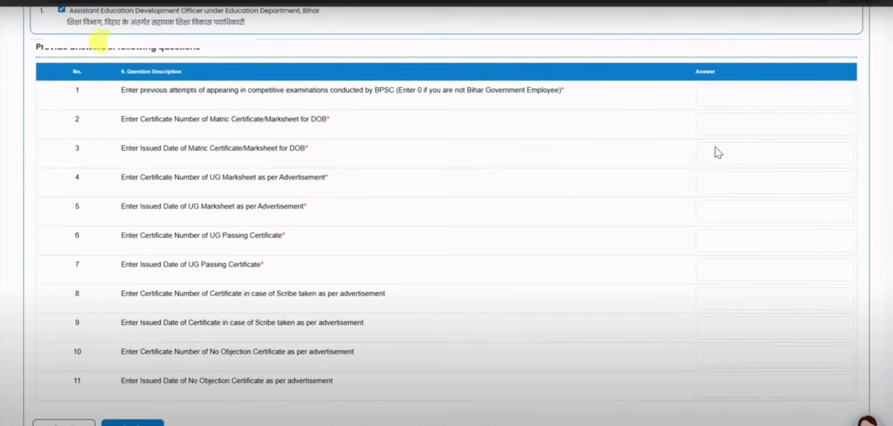
# Answer 0 to the question about previous BPSC examination attempts.
pyautogui.write('0')
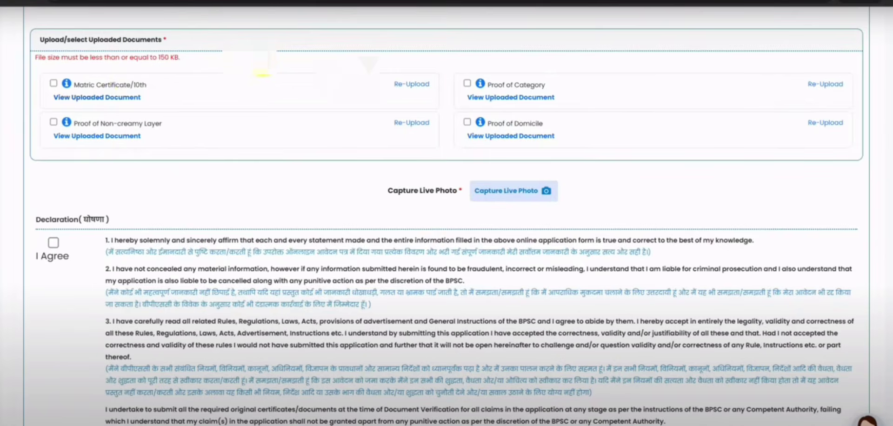
# Highlight the 150 KB file-size limit note in the document upload section.
pyautogui.moveTo(159, 57); pyautogui.dragTo(181, 58)
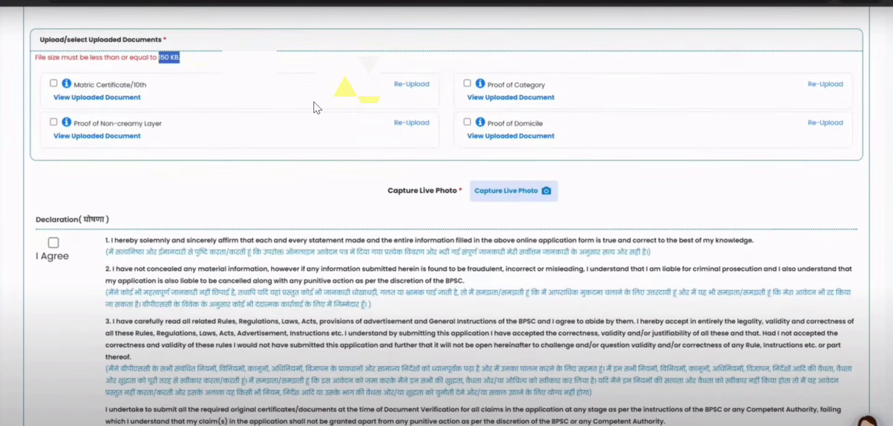